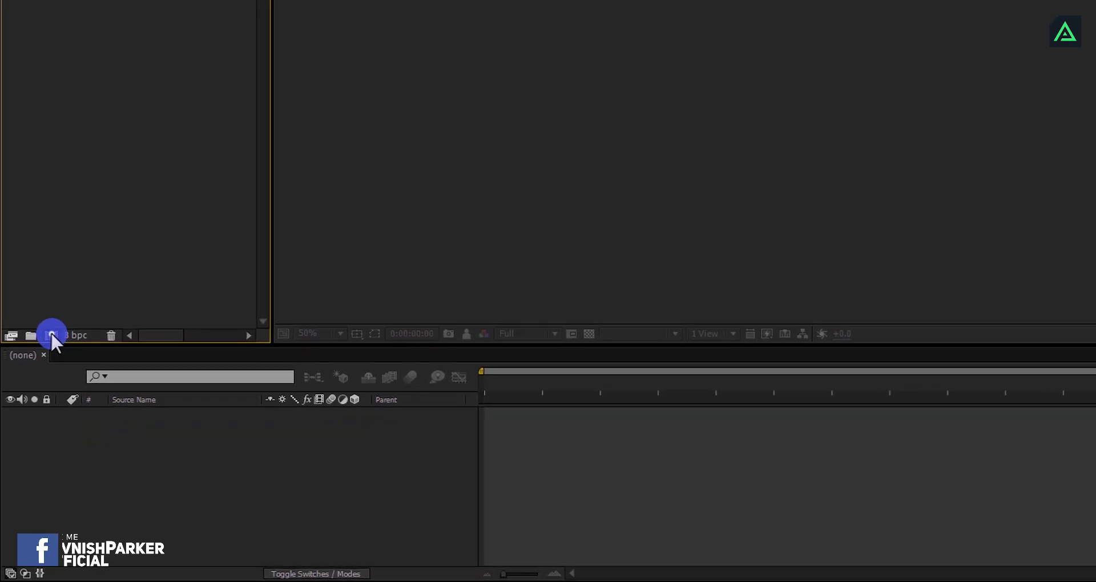
# Create a new 1920×1080 composition named Social_Media.
pyautogui.click(47, 357)
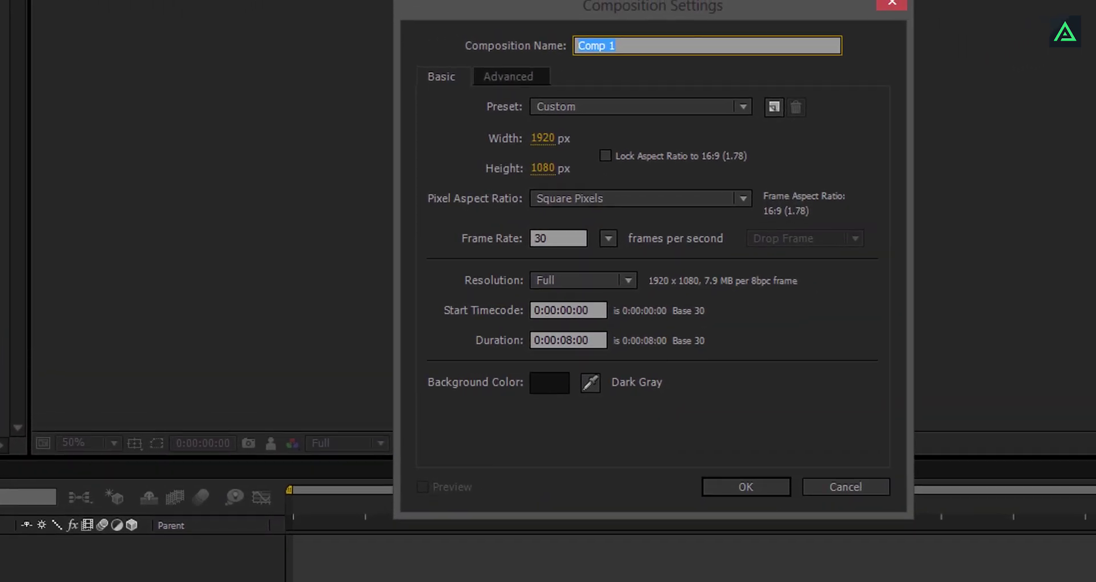
pyautogui.write('Social_Media')
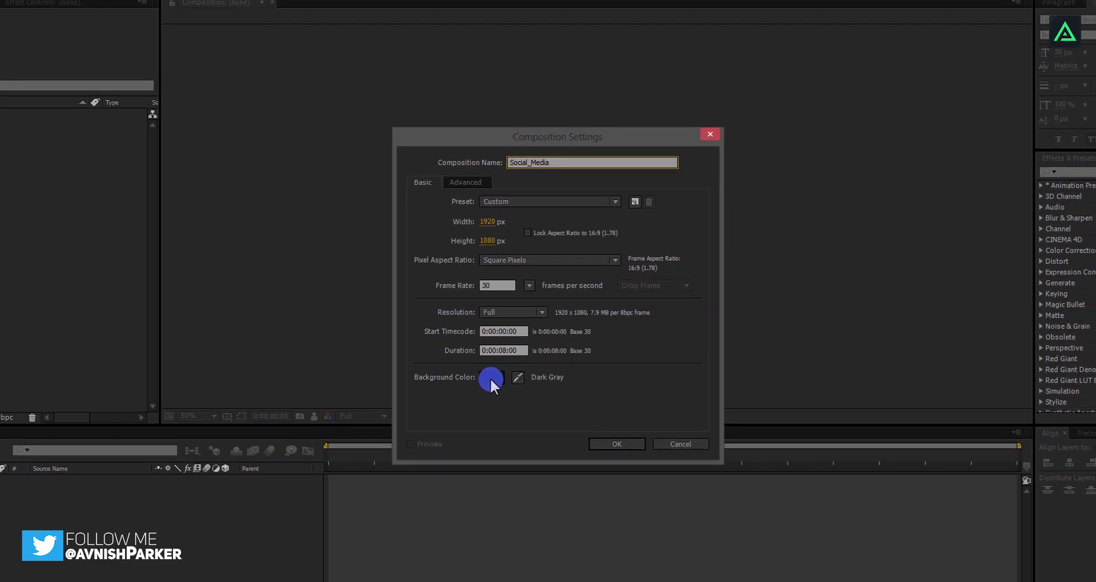
pyautogui.click(607, 433)
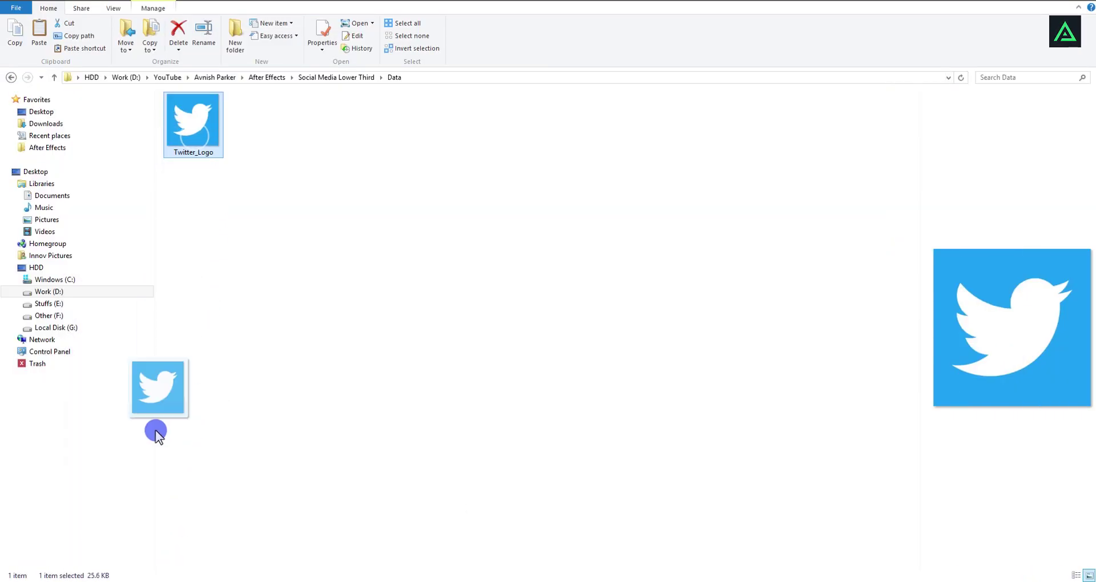
# Import Twitter_Logo.png into the project and place it in the Social_Media timeline.
pyautogui.moveTo(148, 482); pyautogui.dragTo(122, 580)
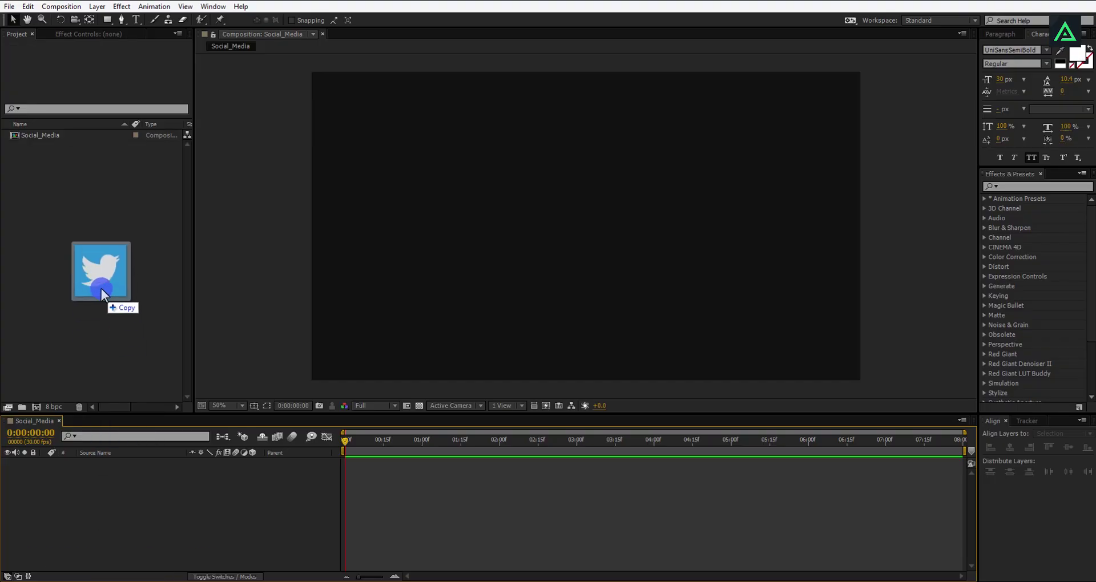
pyautogui.moveTo(101, 289); pyautogui.dragTo(100, 281)
pyautogui.moveTo(63, 146); pyautogui.dragTo(115, 469)
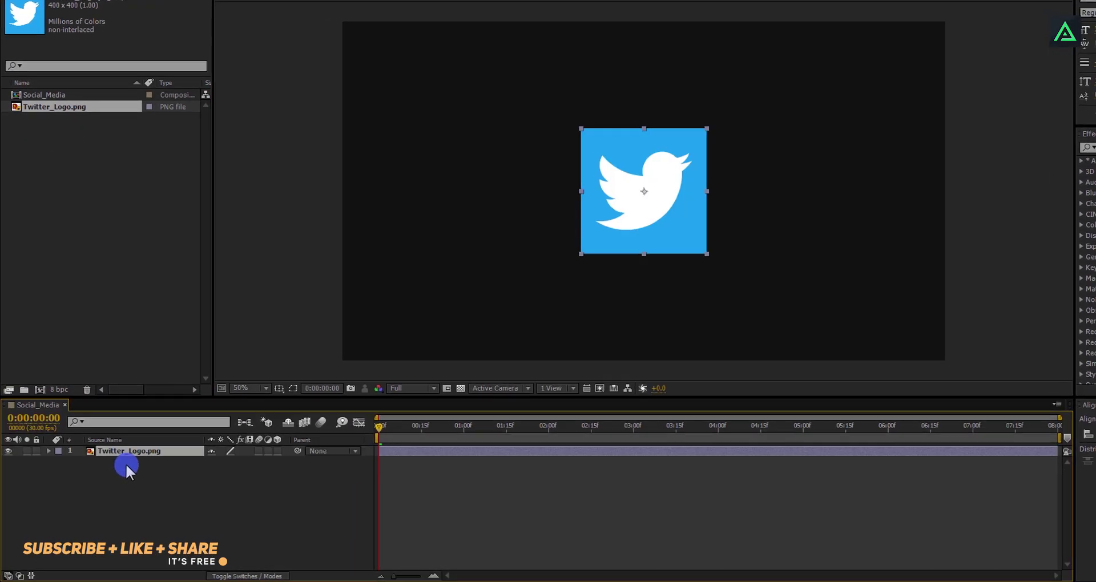
# Pre-compose the Twitter_Logo.png layer into a composition named Twitter_Logo, moving all attributes.
pyautogui.rightClick(123, 451)
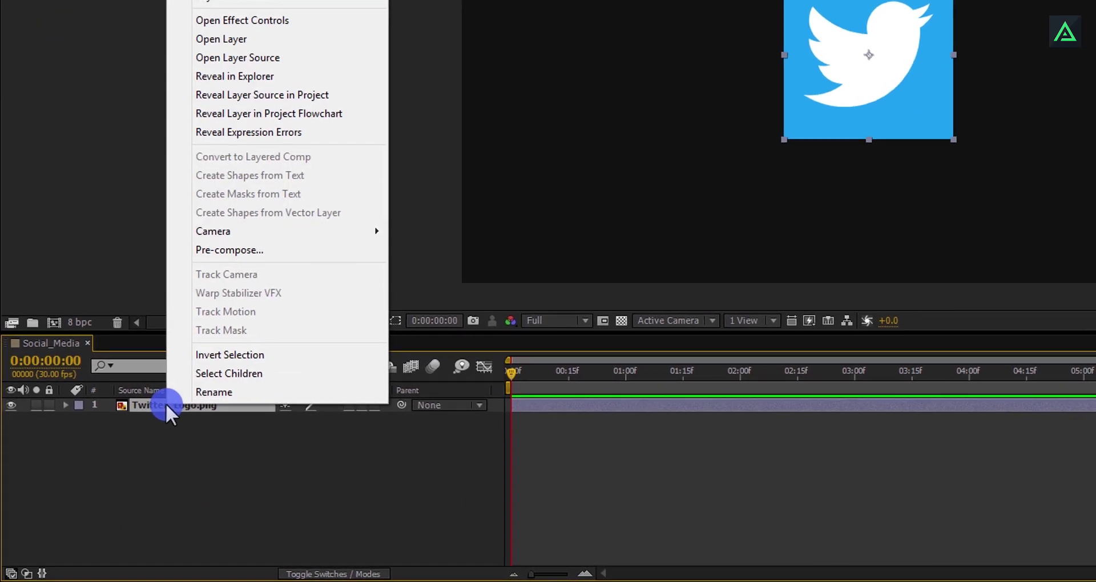
pyautogui.click(239, 248)
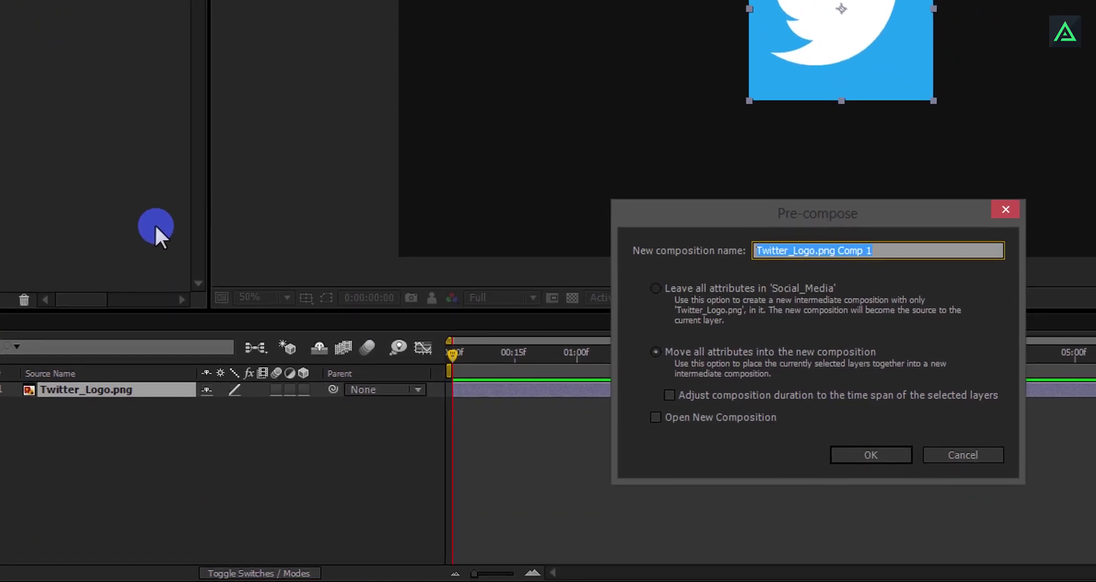
pyautogui.press('End')
pyautogui.press('BackSpace')
pyautogui.press('BackSpace')
pyautogui.press('BackSpace')
pyautogui.press('BackSpace')
pyautogui.press('BackSpace')
pyautogui.press('BackSpace')
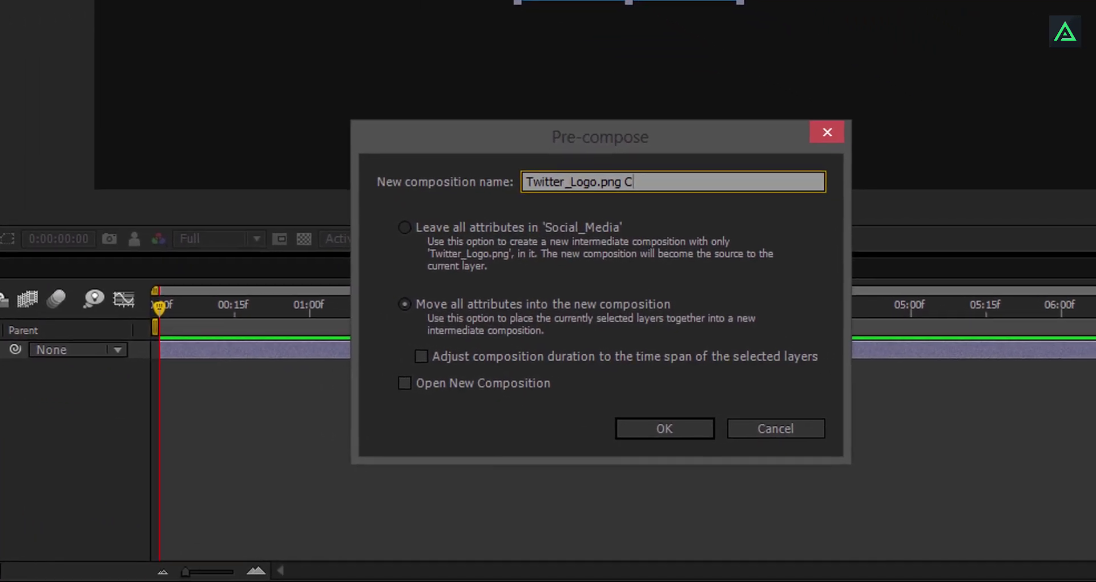
pyautogui.press('BackSpace')
pyautogui.press('BackSpace')
pyautogui.press('BackSpace')
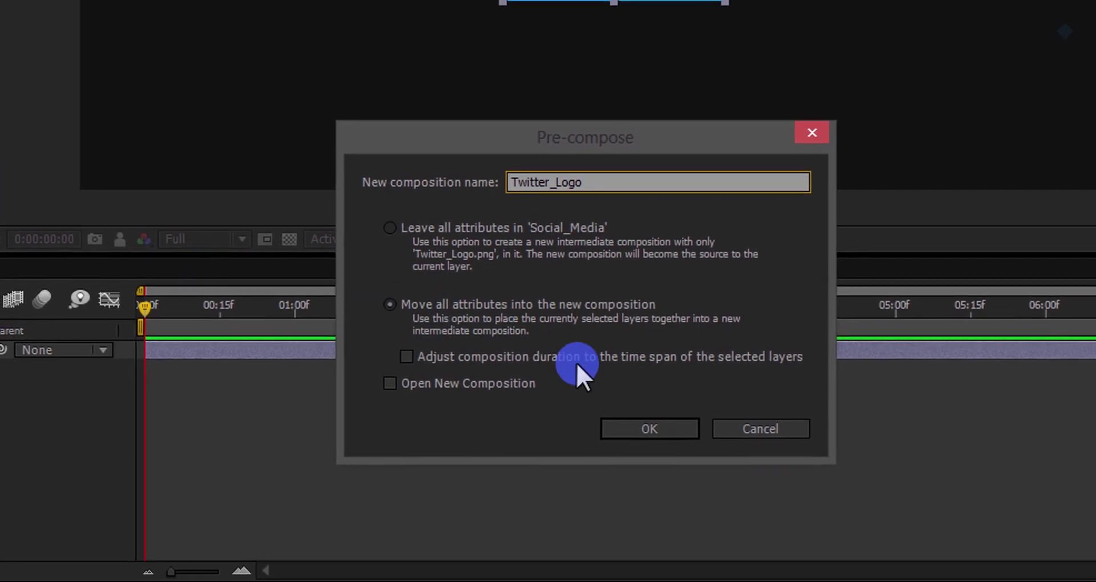
pyautogui.click(629, 422)
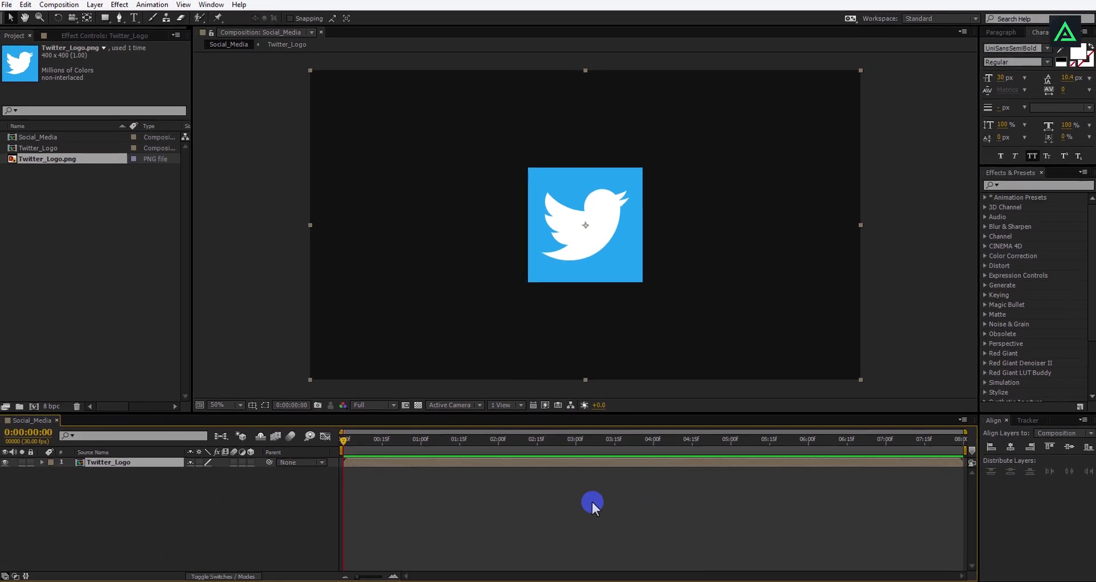
# Set the Twitter_Logo layer's Scale to 50% and nudge it left of centre.
pyautogui.press('s')
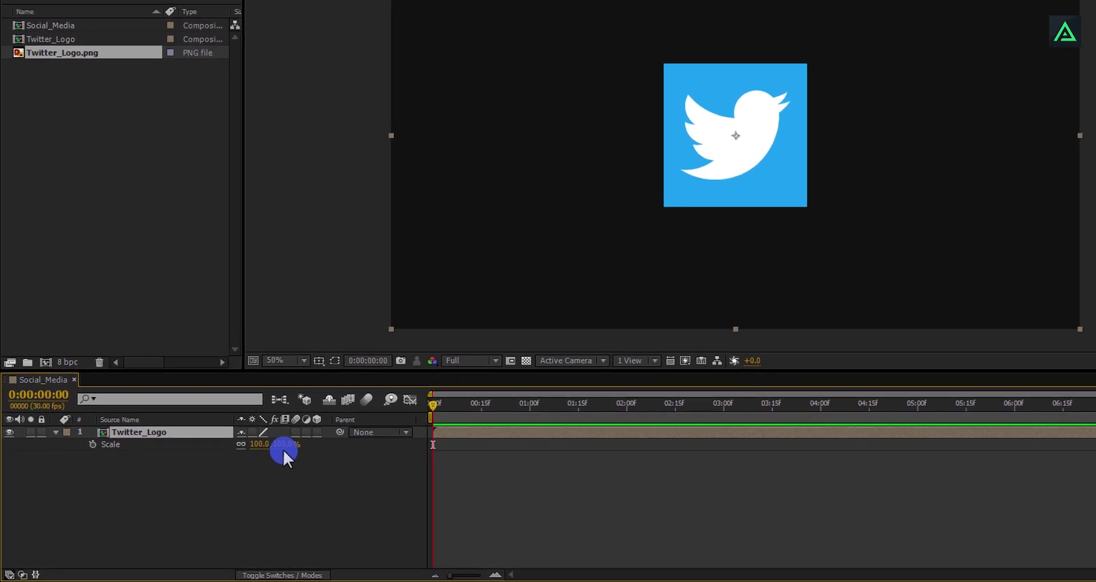
pyautogui.click(283, 448)
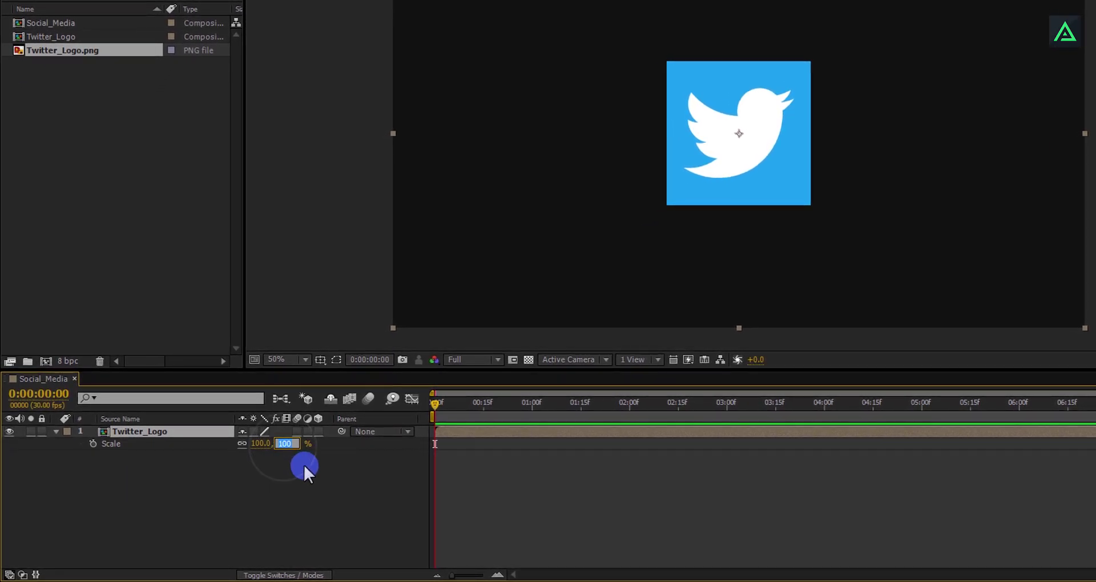
pyautogui.write('50')
pyautogui.press('Return')
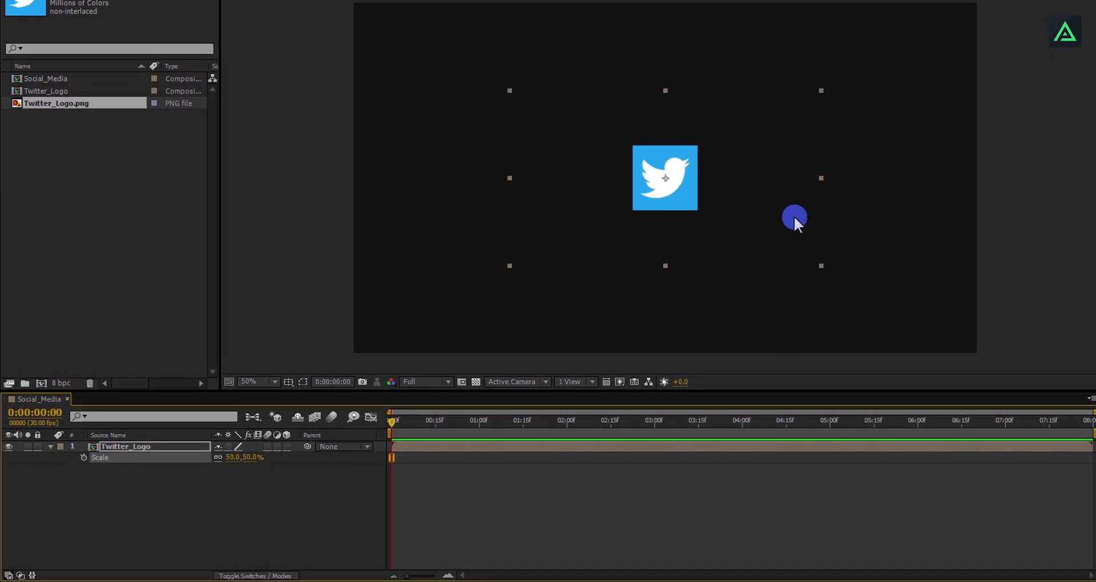
pyautogui.hotkey('shift', 'Left')
pyautogui.hotkey('shift', 'Left')
pyautogui.hotkey('shift', 'Left')
pyautogui.hotkey('shift', 'Left')
pyautogui.hotkey('shift', 'Left')
pyautogui.hotkey('shift', 'Left')
pyautogui.hotkey('shift', 'Left')
pyautogui.hotkey('shift', 'Left')
pyautogui.hotkey('shift', 'Left')
pyautogui.hotkey('shift', 'Left')
pyautogui.hotkey('shift', 'Left')
pyautogui.hotkey('shift', 'Left')
pyautogui.hotkey('shift', 'Left')
pyautogui.hotkey('shift', 'Left')
pyautogui.hotkey('shift', 'Left')
pyautogui.hotkey('shift', 'Left')
pyautogui.hotkey('shift', 'Left')
pyautogui.hotkey('shift', 'Left')
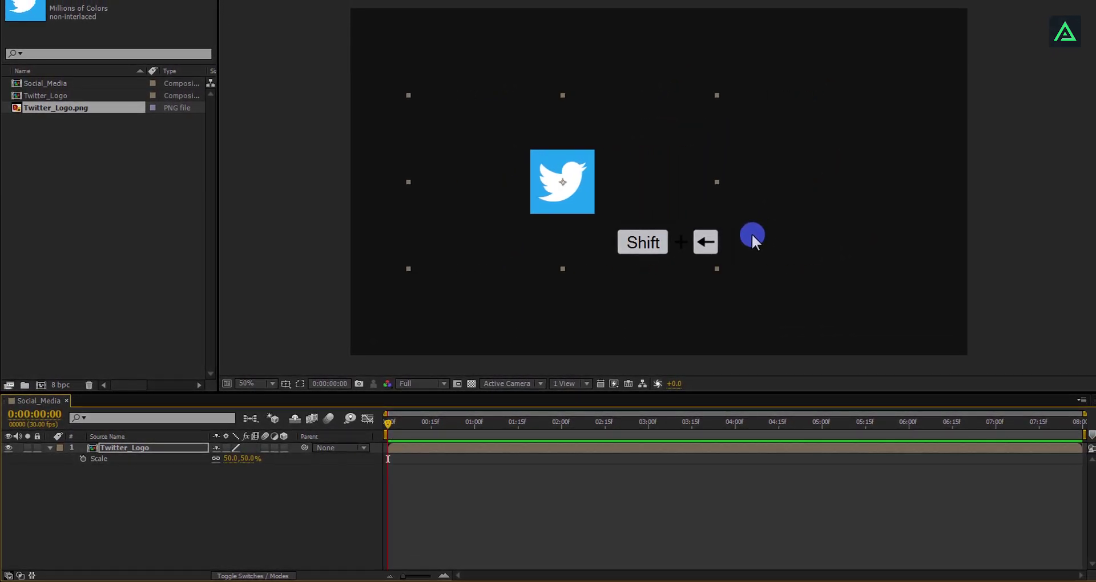
pyautogui.hotkey('shift', 'Left')
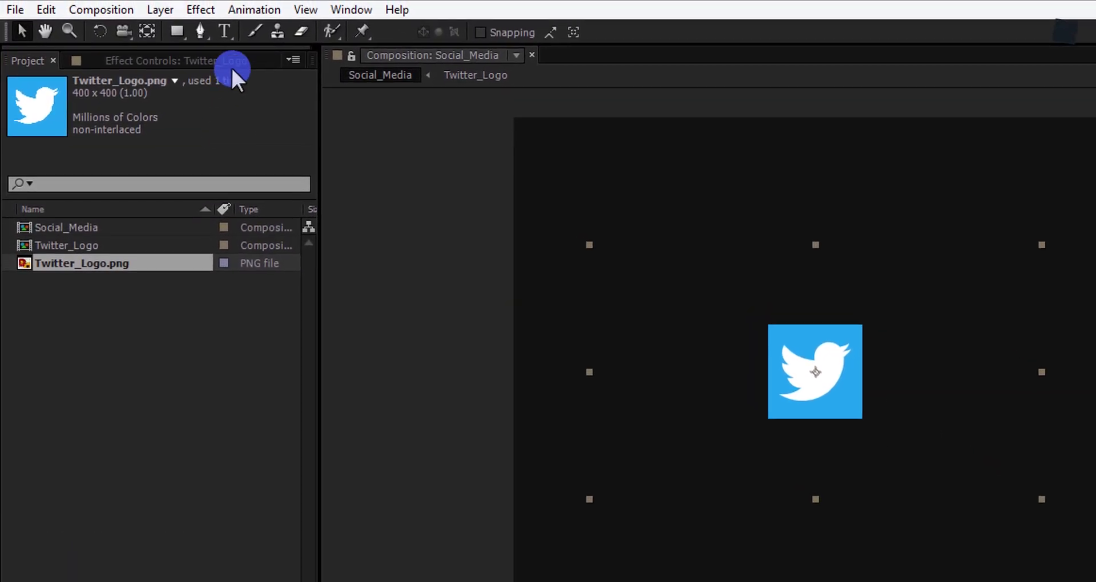
pyautogui.click(224, 34)
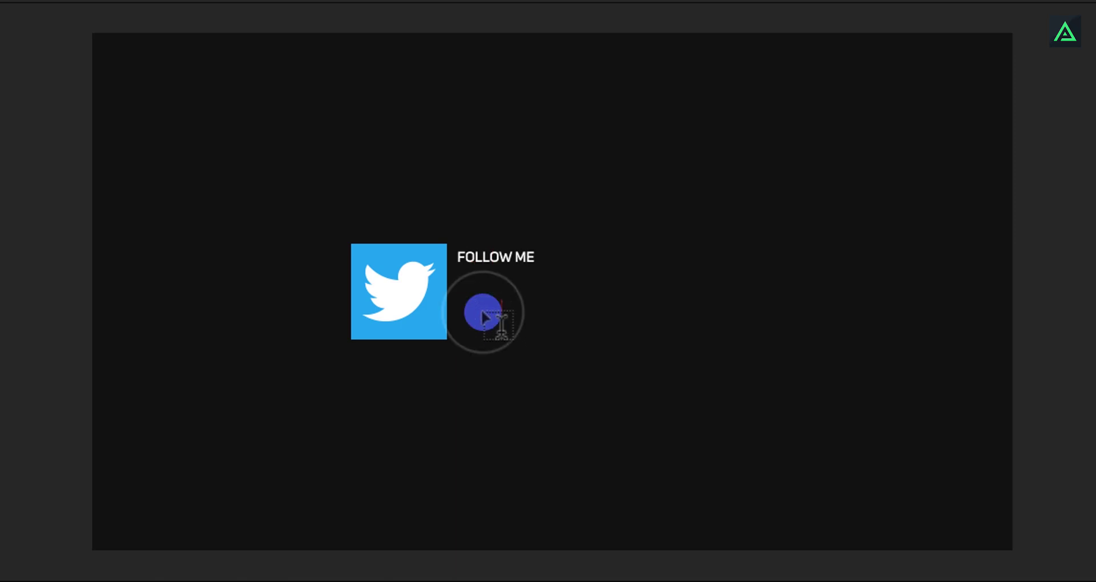
pyautogui.write('ME')
pyautogui.hotkey('ctrl', 'Return')
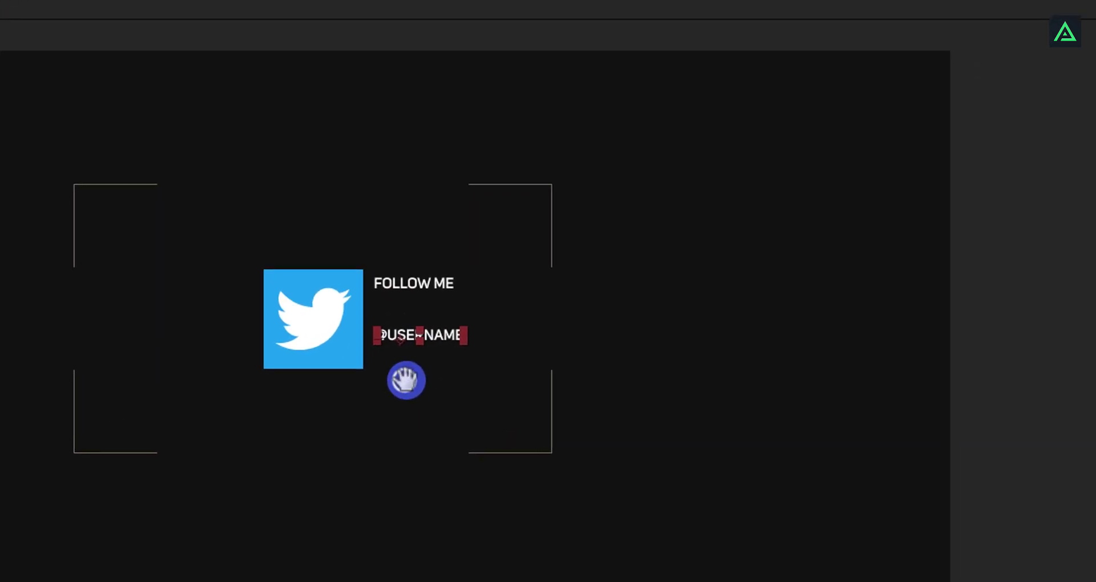
pyautogui.press('v')
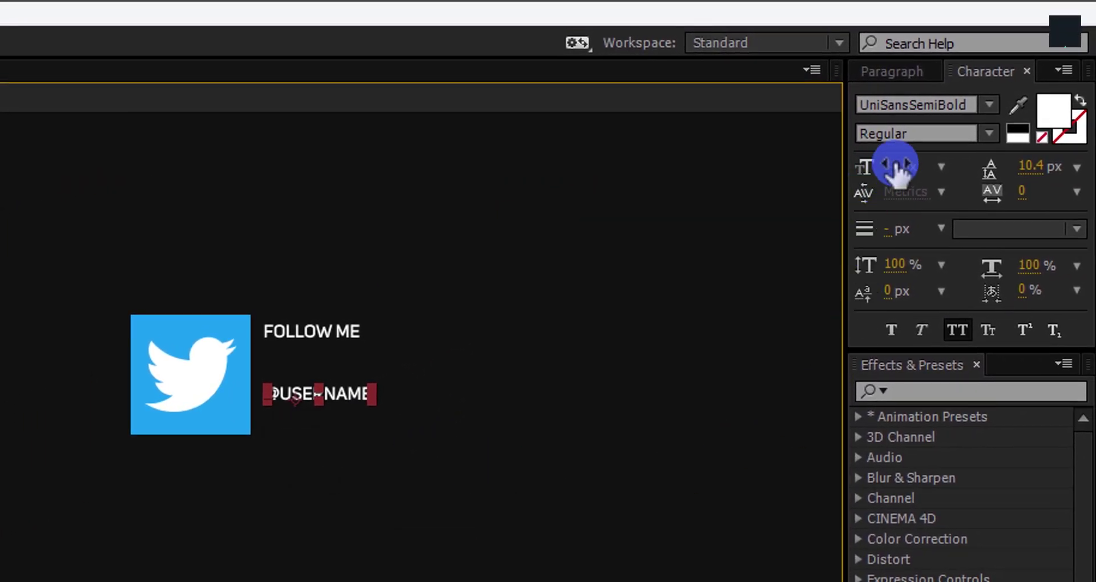
pyautogui.moveTo(897, 169); pyautogui.dragTo(1027, 140)
pyautogui.moveTo(289, 371); pyautogui.dragTo(479, 401)
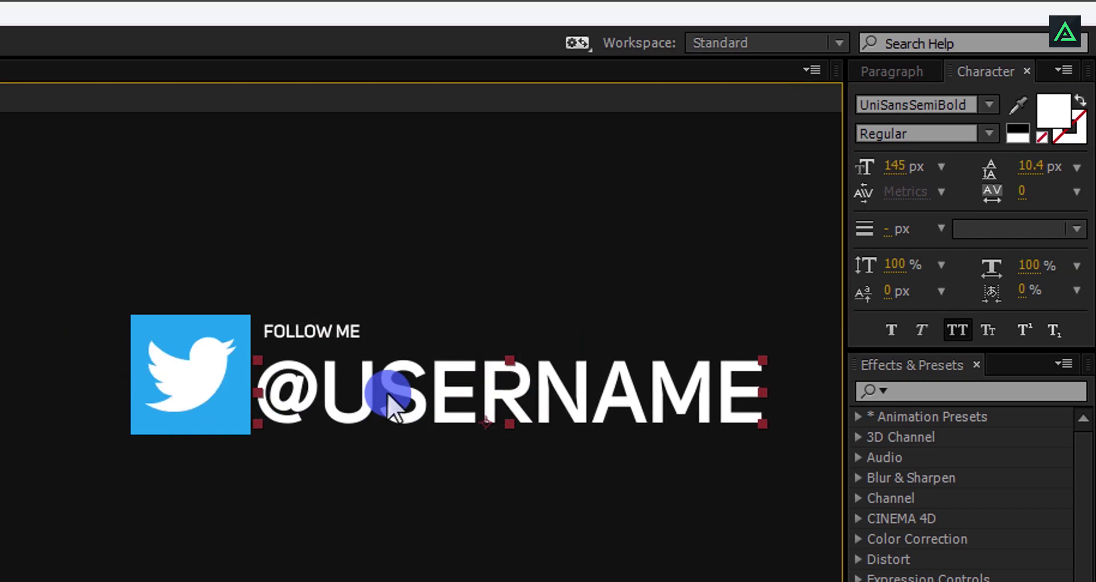
pyautogui.click(288, 337)
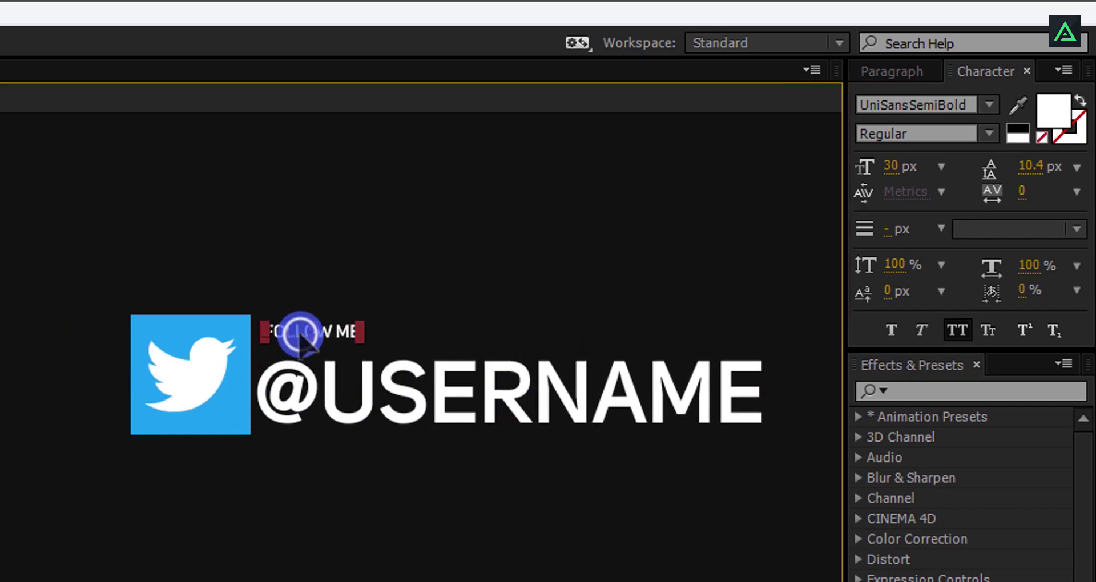
pyautogui.moveTo(892, 175); pyautogui.dragTo(910, 170)
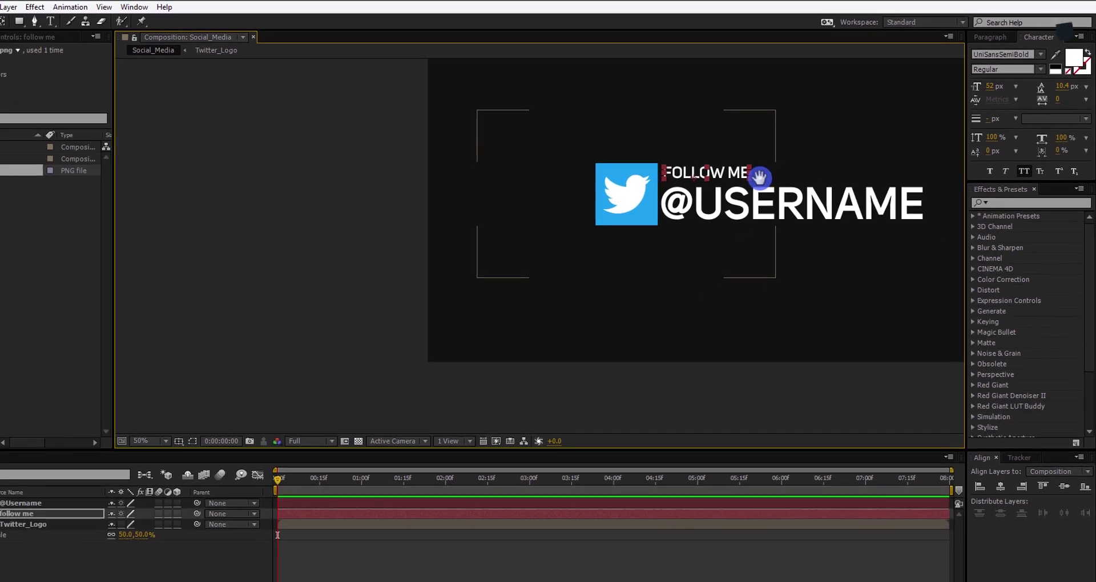
pyautogui.press('v')
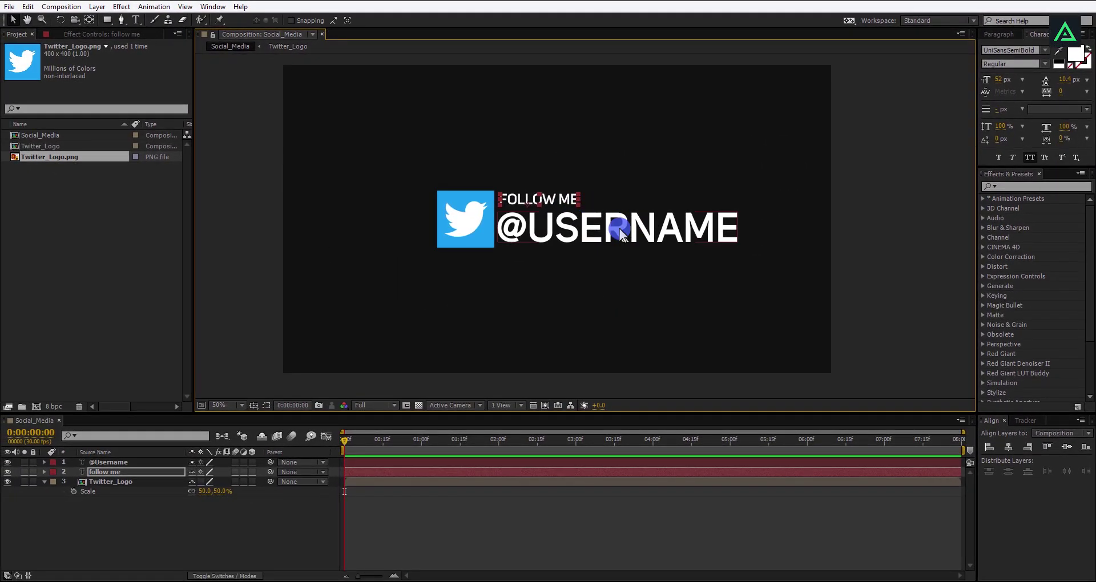
pyautogui.click(382, 516)
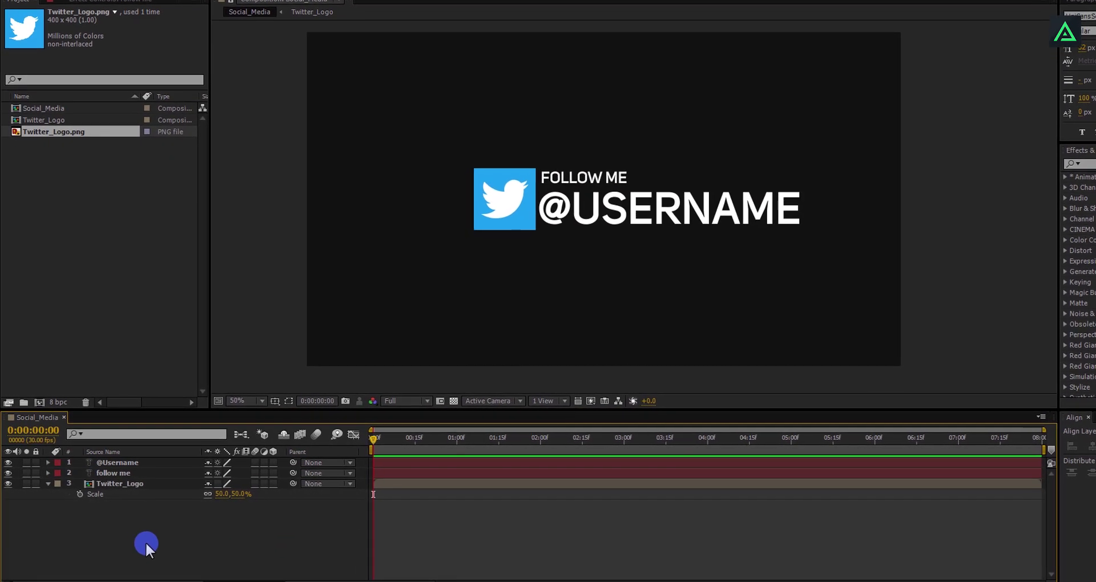
# Add Position keyframes for all three layers at their final placement near 3 seconds.
pyautogui.moveTo(124, 512); pyautogui.dragTo(126, 462)
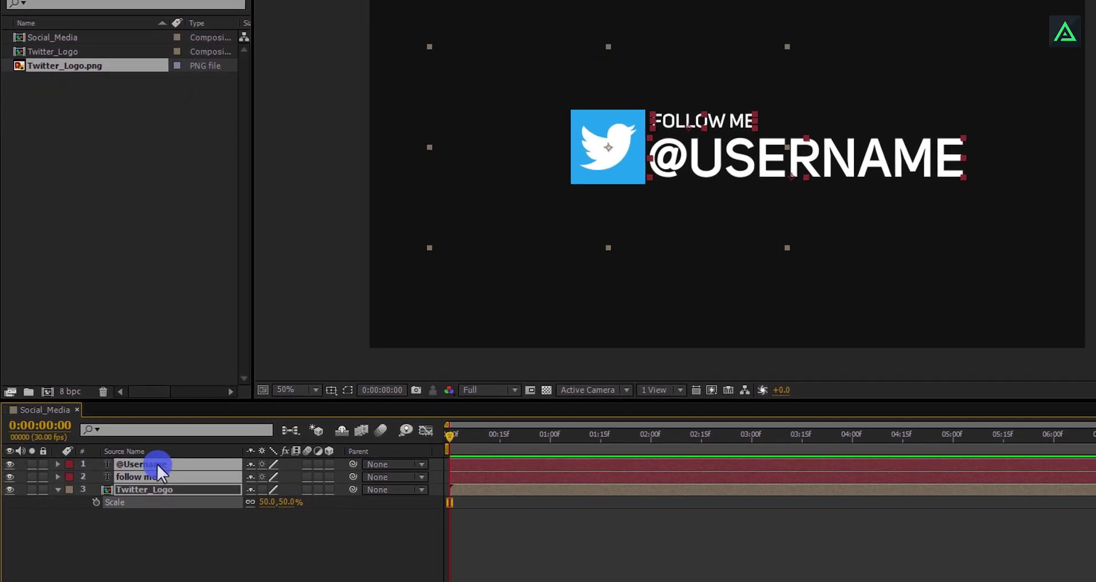
pyautogui.press('p')
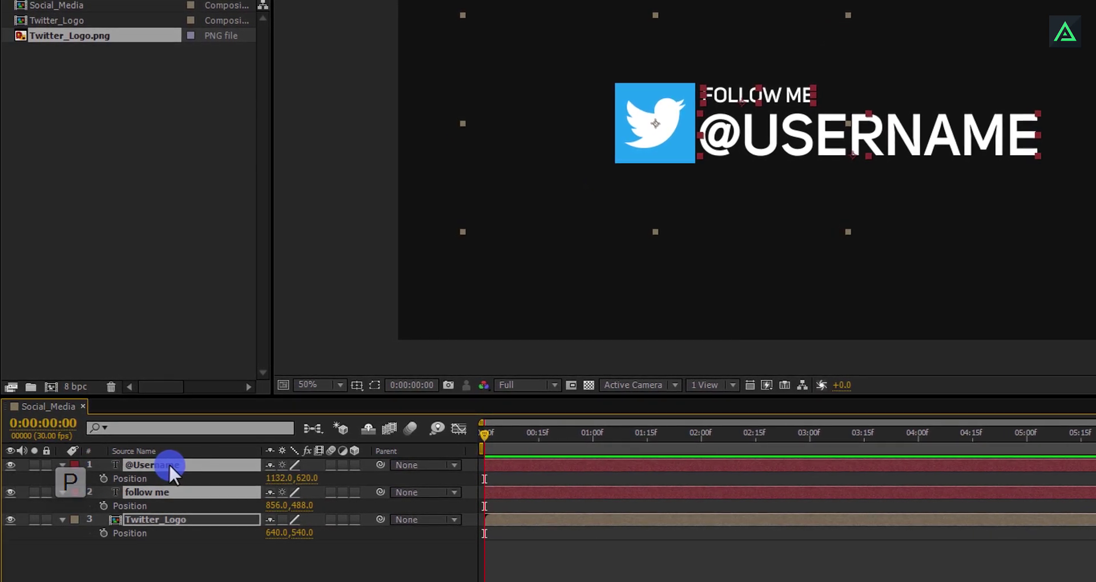
pyautogui.click(807, 436)
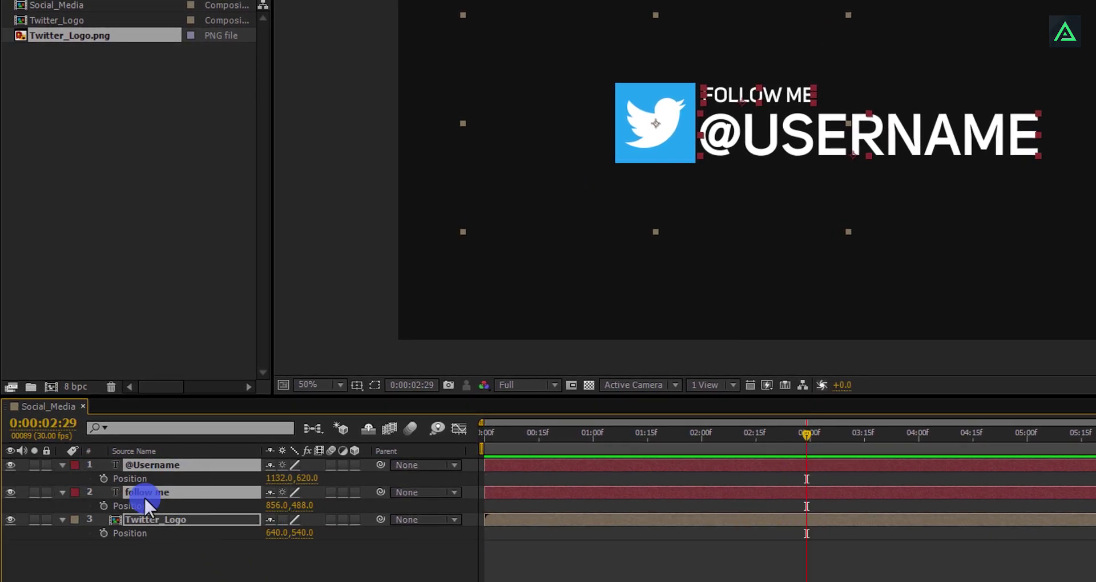
pyautogui.click(103, 476)
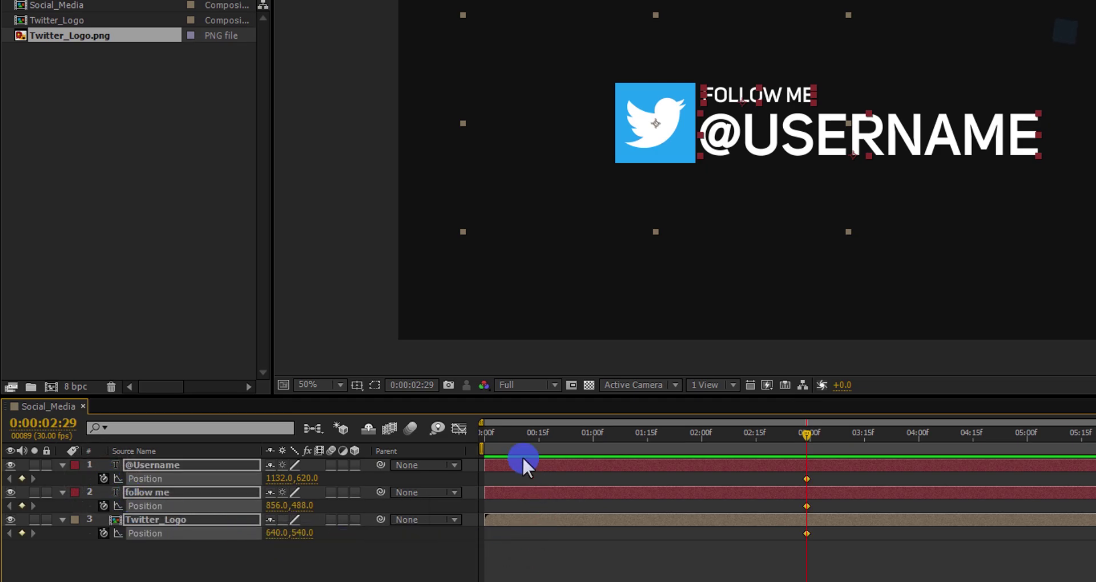
pyautogui.click(483, 434)
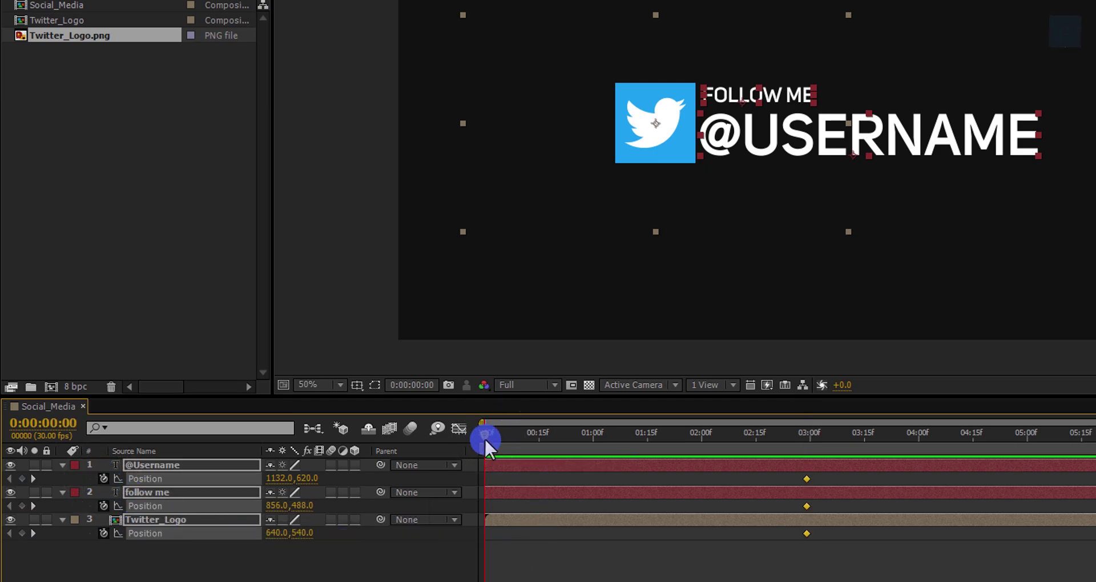
pyautogui.click(289, 547)
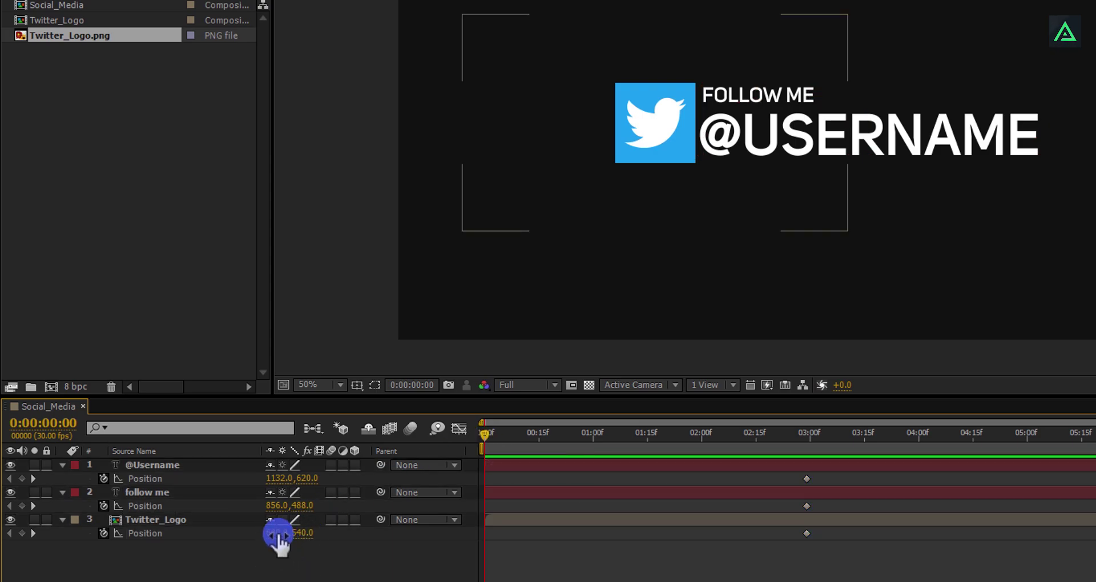
pyautogui.moveTo(278, 537); pyautogui.dragTo(104, 549)
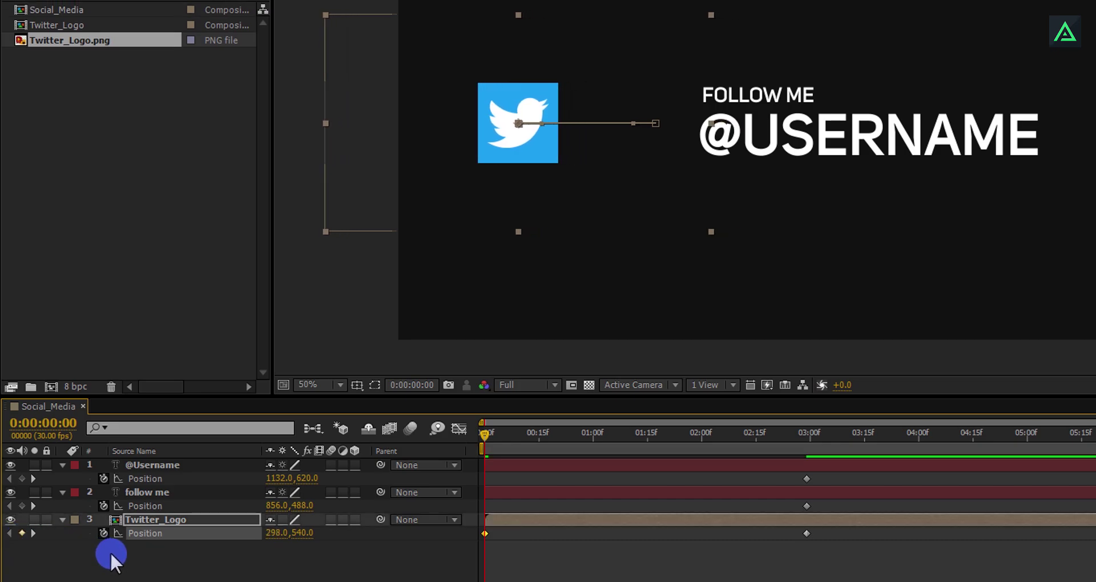
pyautogui.moveTo(274, 504); pyautogui.dragTo(3, 562)
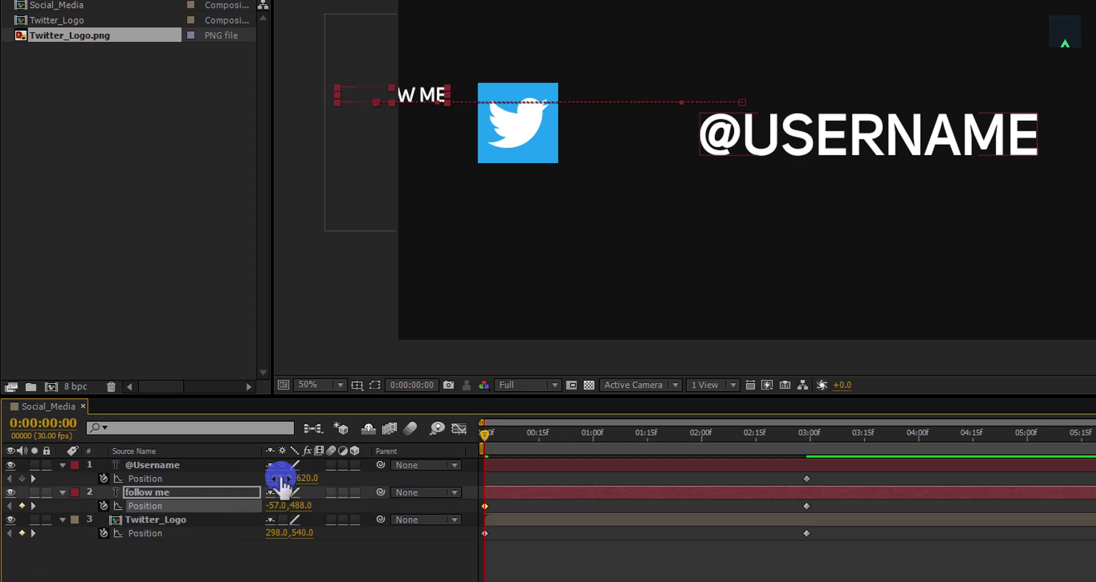
pyautogui.moveTo(280, 478); pyautogui.dragTo(162, 499)
pyautogui.moveTo(489, 433); pyautogui.dragTo(818, 464)
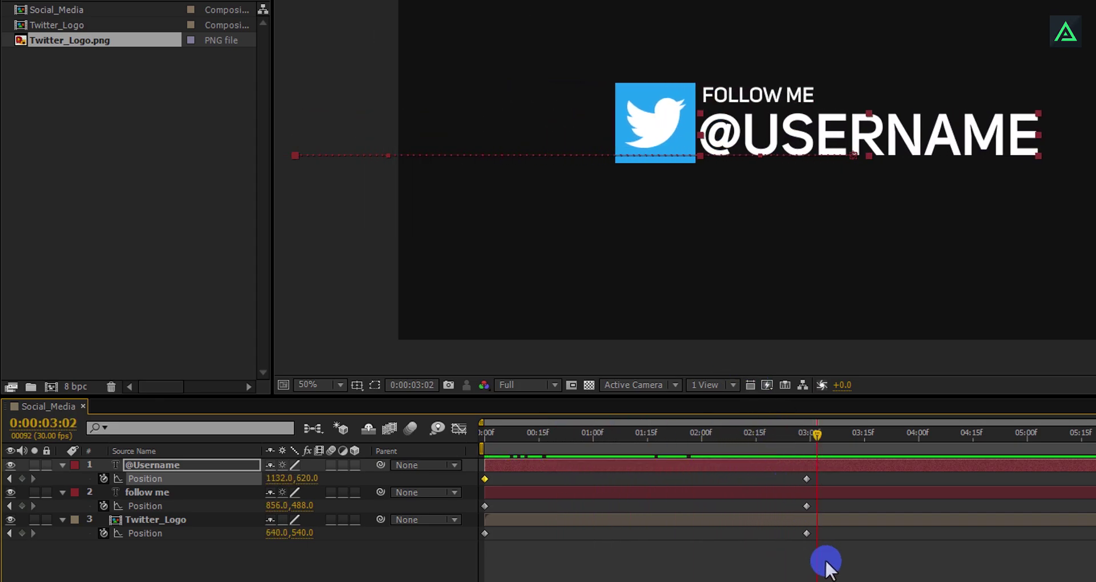
# Easy Ease all six Position keyframes and lengthen the end keyframes' influence in the Graph Editor.
pyautogui.moveTo(827, 564); pyautogui.dragTo(460, 449)
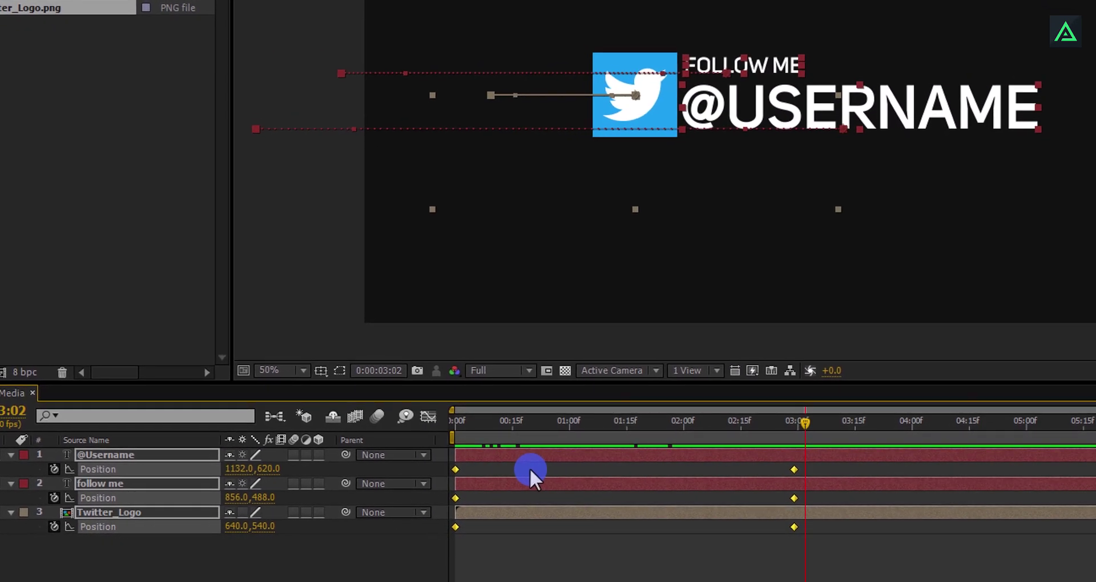
pyautogui.press('F9')
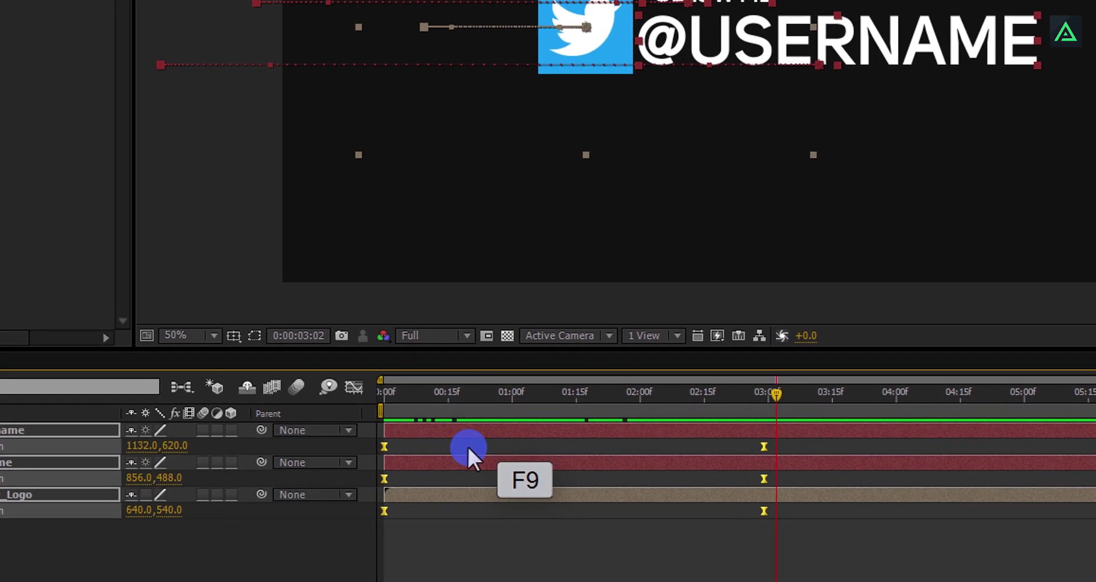
pyautogui.click(354, 387)
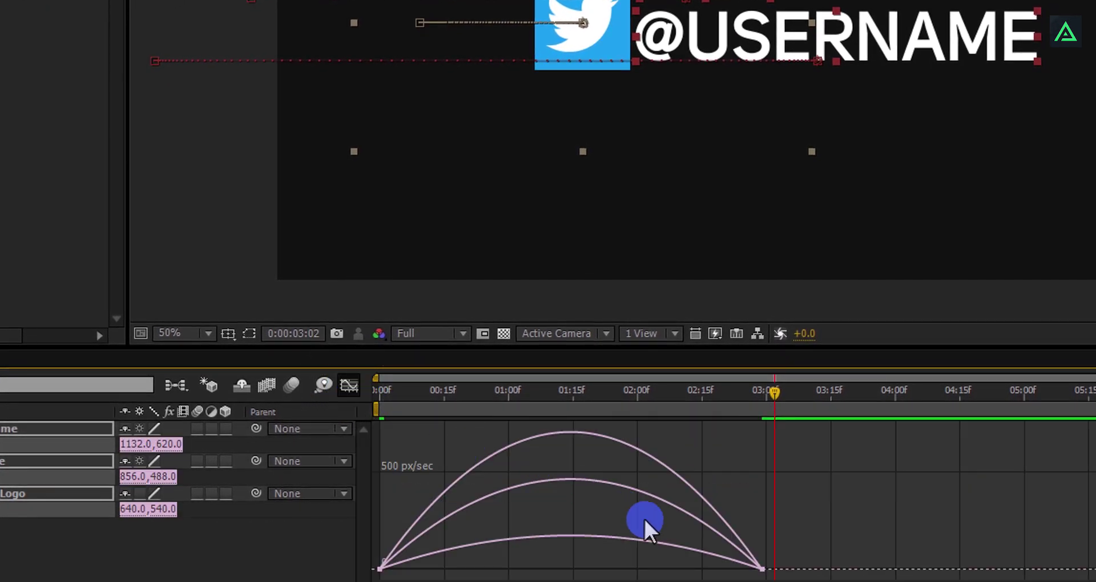
pyautogui.moveTo(783, 567); pyautogui.dragTo(730, 577)
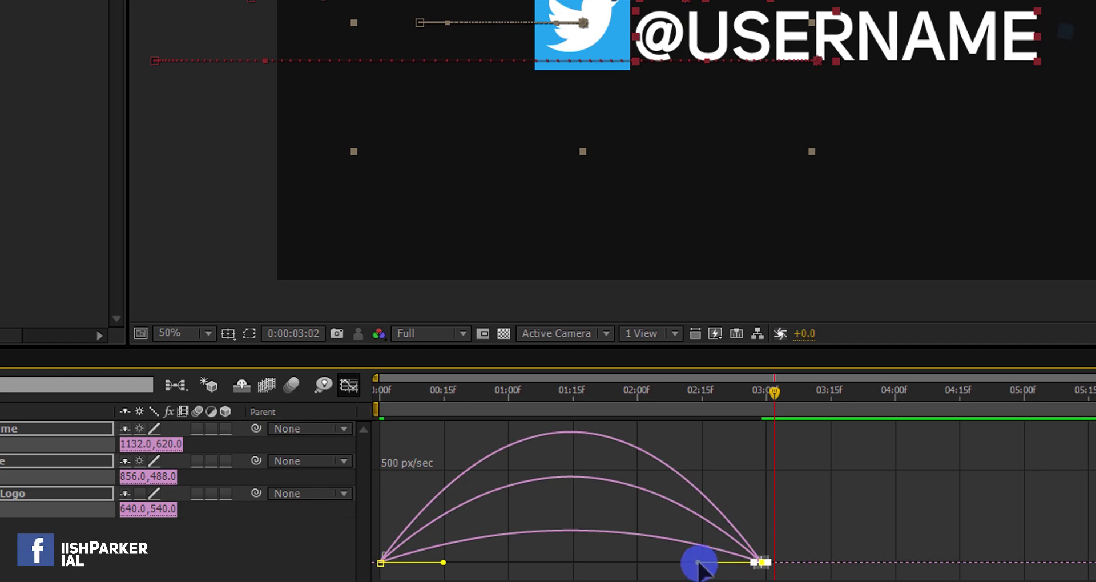
pyautogui.moveTo(699, 565); pyautogui.dragTo(606, 564)
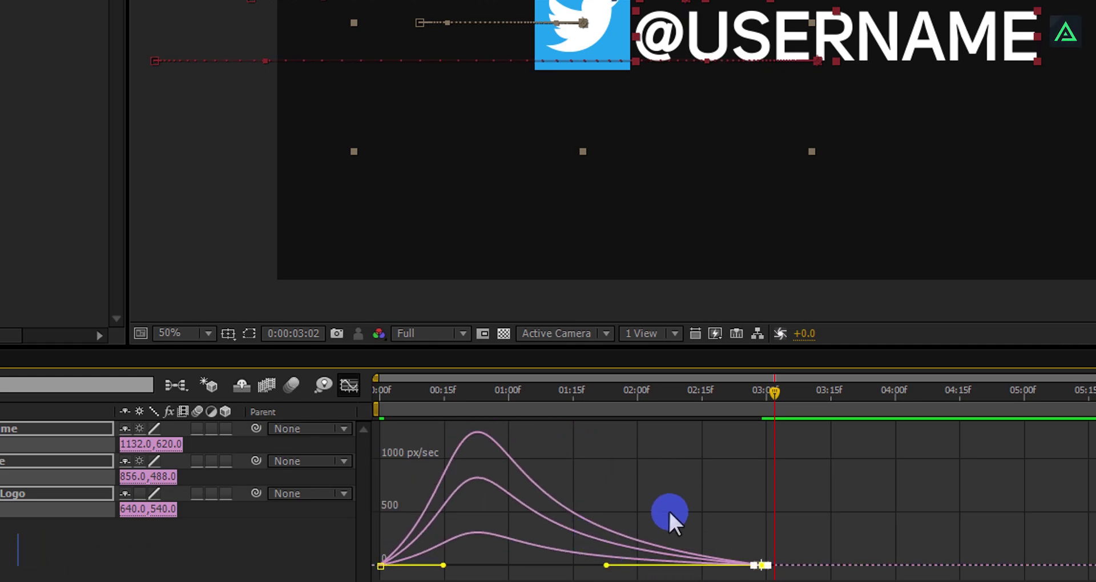
pyautogui.rightClick(670, 511)
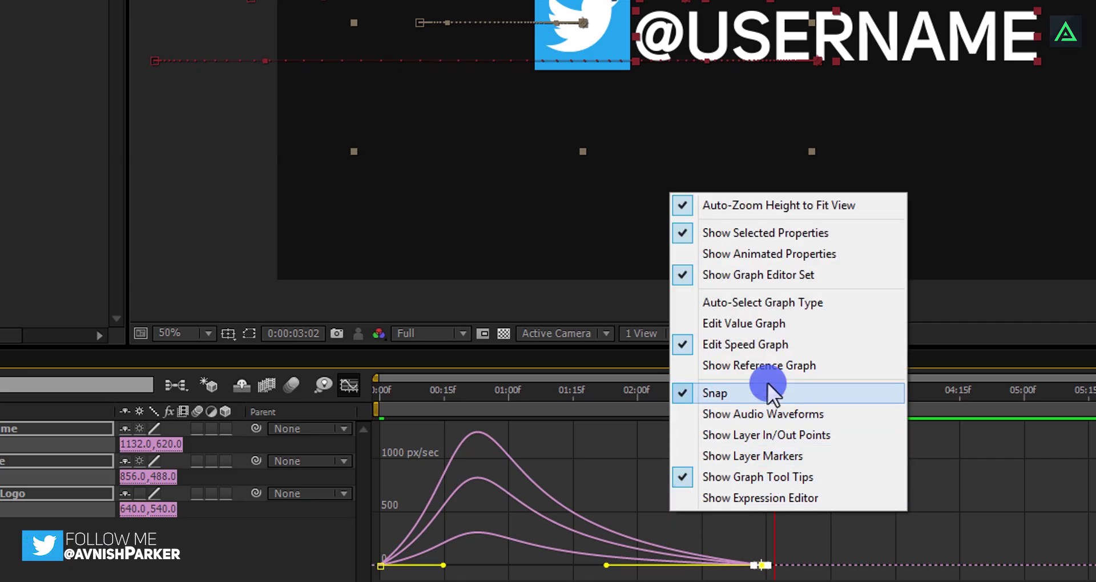
pyautogui.click(745, 344)
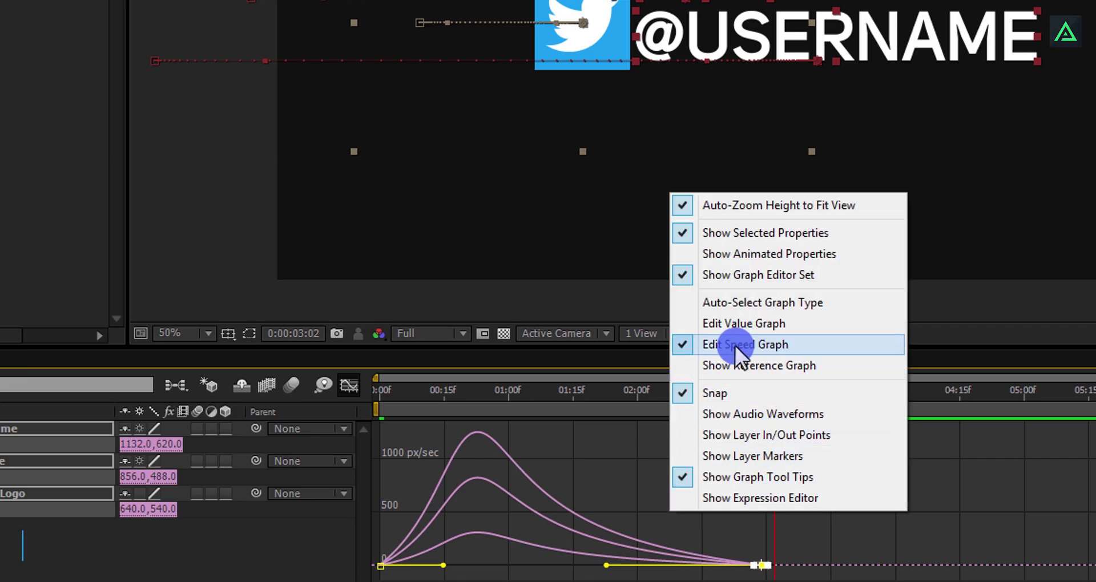
pyautogui.click(345, 389)
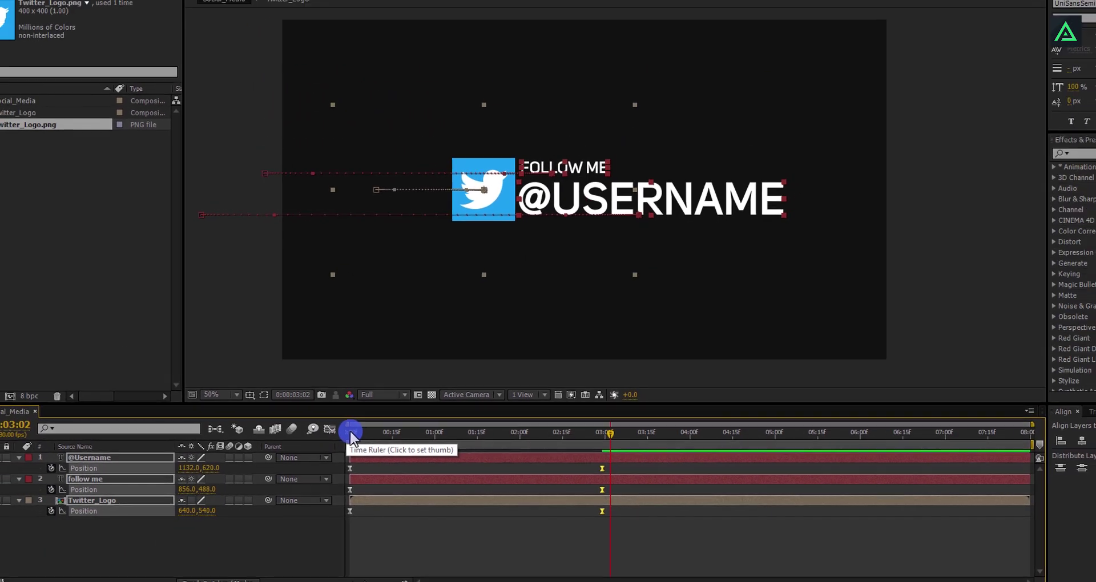
# Move the three end Position keyframes from 03:00 to 02:00 and preview the result.
pyautogui.press('space')
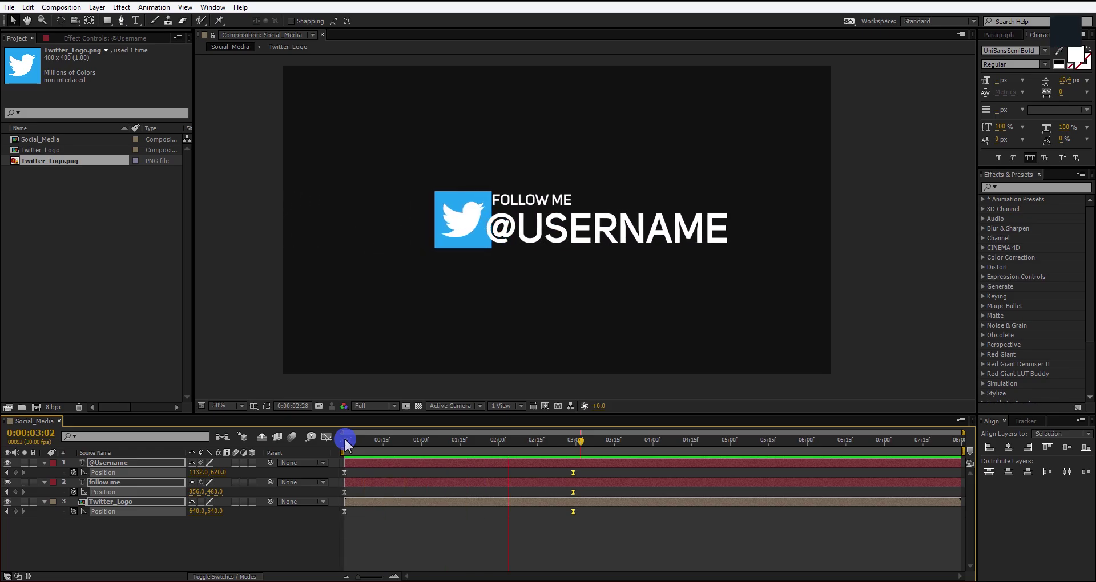
pyautogui.press('space')
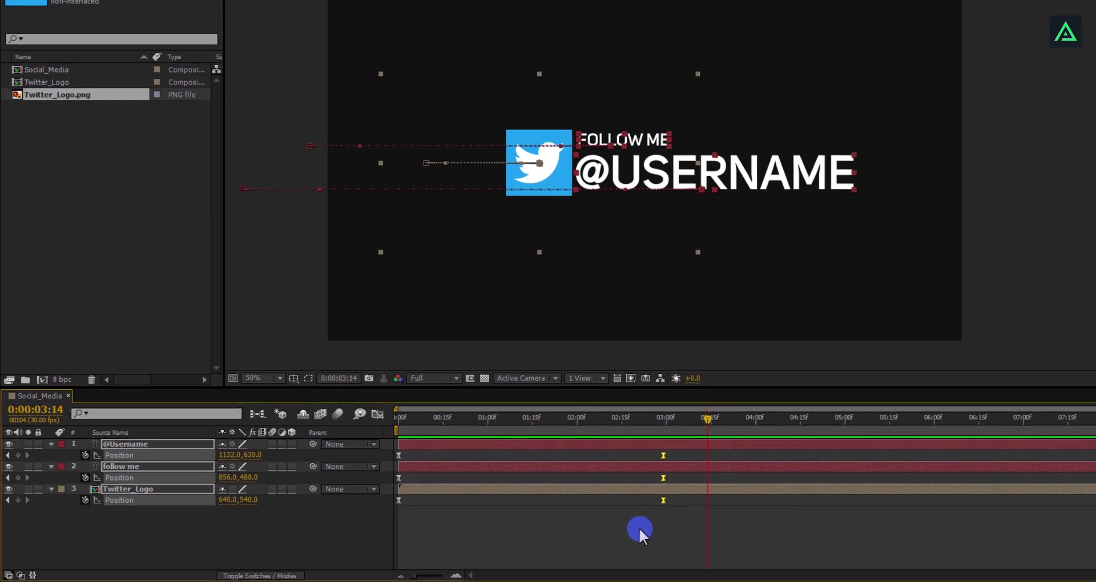
pyautogui.moveTo(639, 517); pyautogui.dragTo(682, 442)
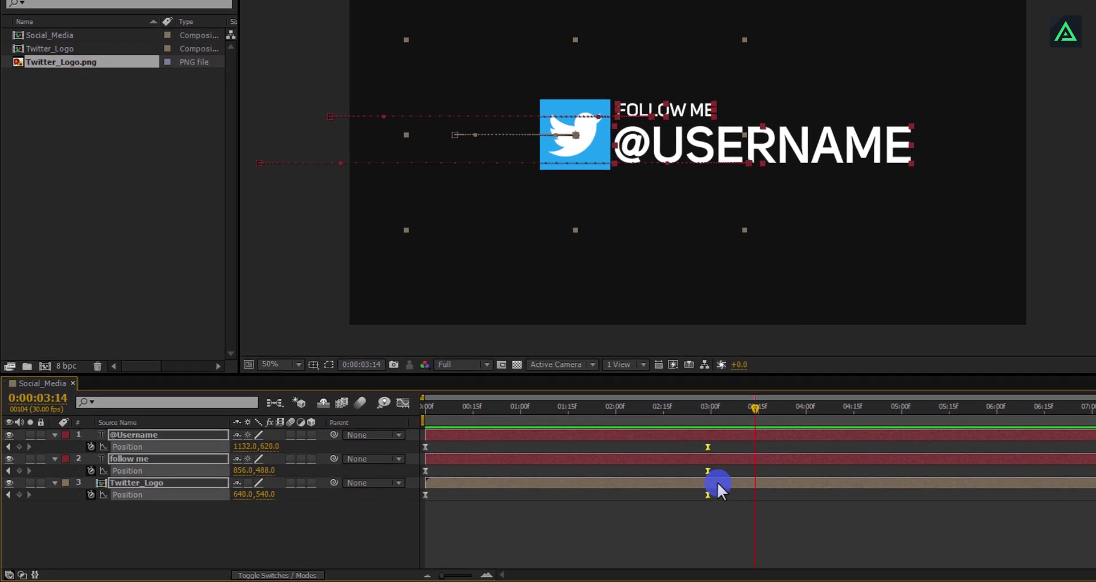
pyautogui.moveTo(708, 494); pyautogui.dragTo(616, 489)
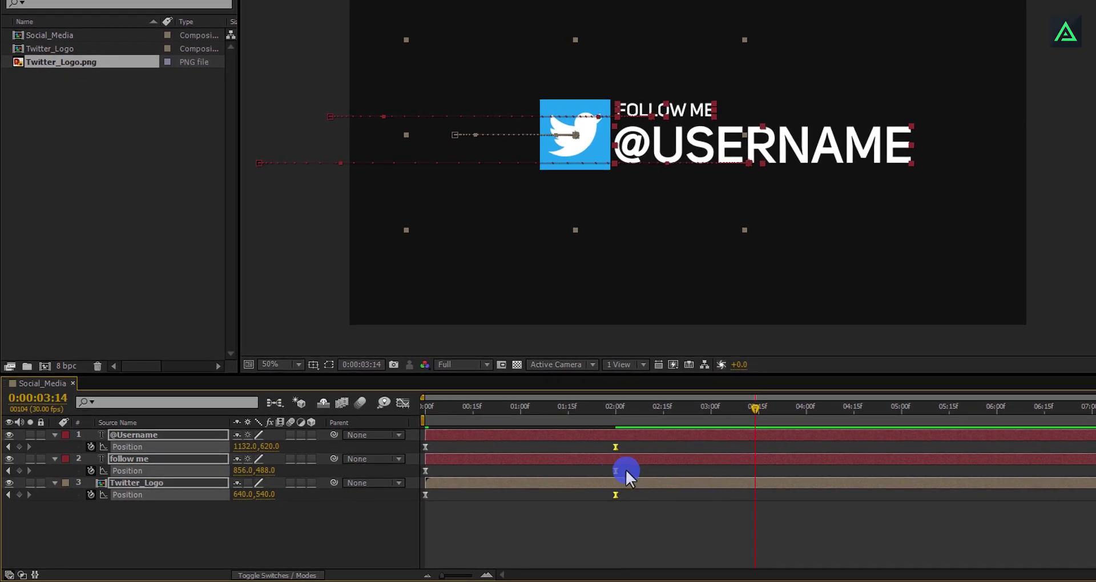
pyautogui.press('space')
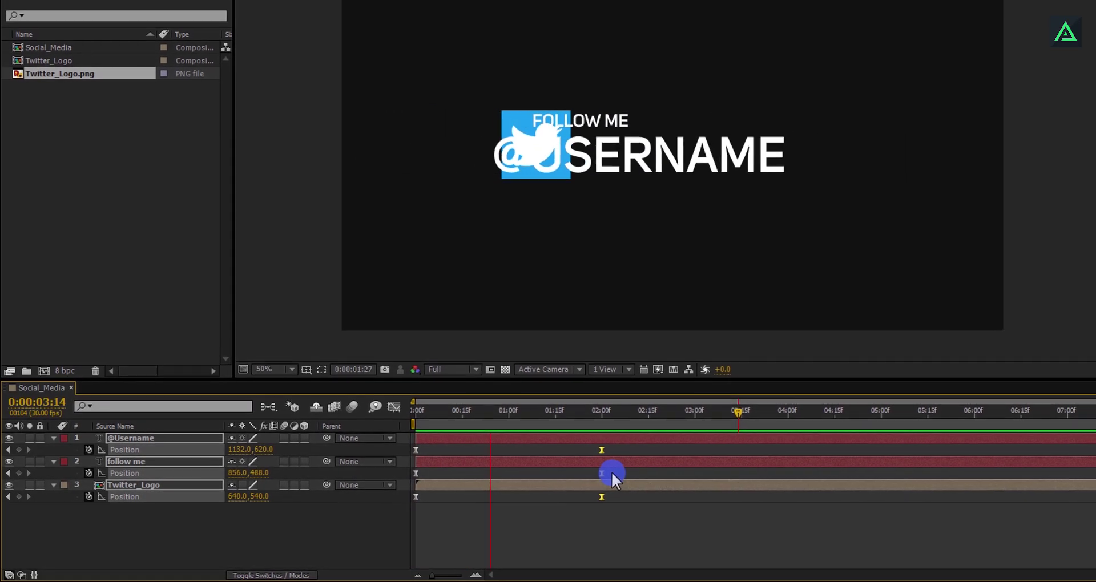
pyautogui.press('space')
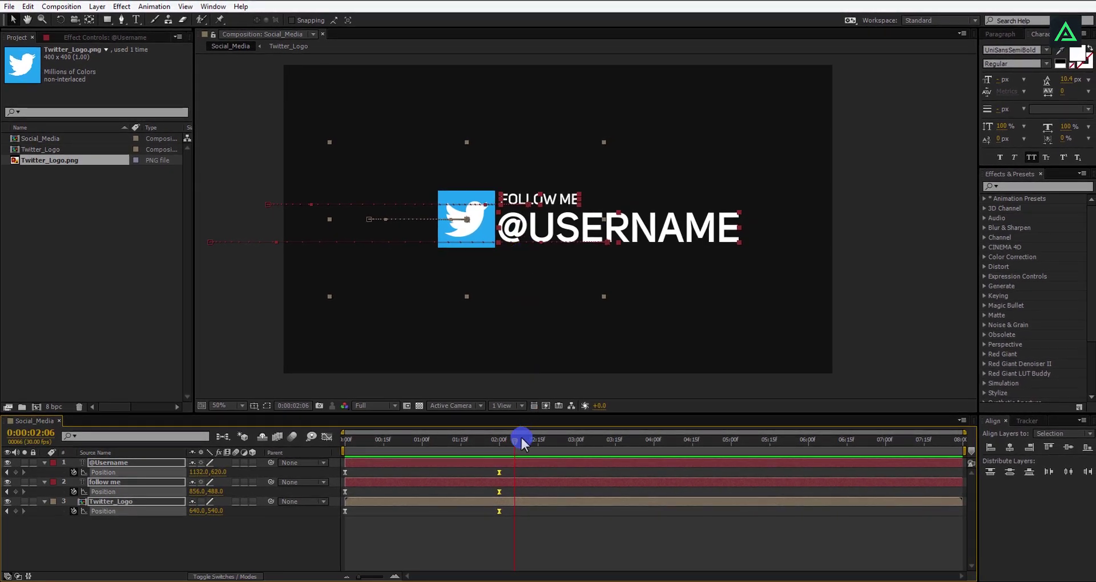
pyautogui.moveTo(515, 441); pyautogui.dragTo(425, 463)
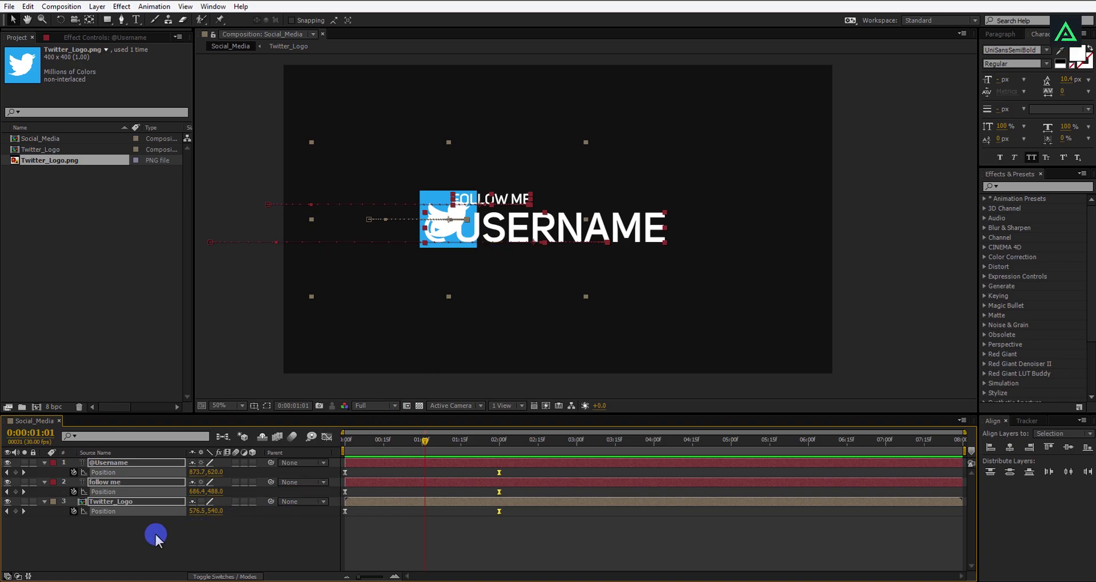
# Set the Rectangle Tool to a solid color fill and no stroke.
pyautogui.click(132, 546)
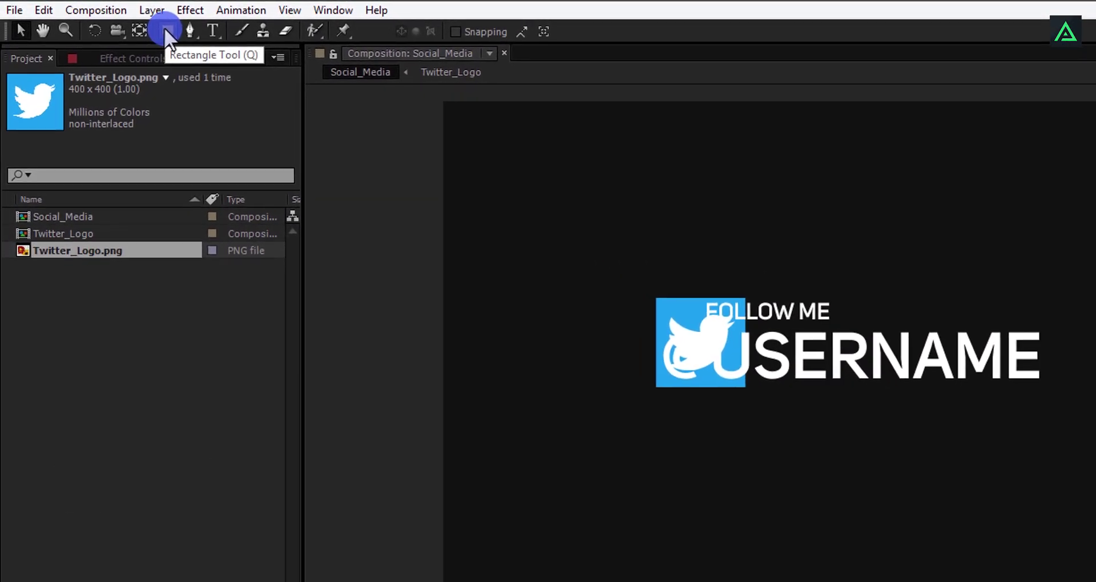
pyautogui.click(136, 26)
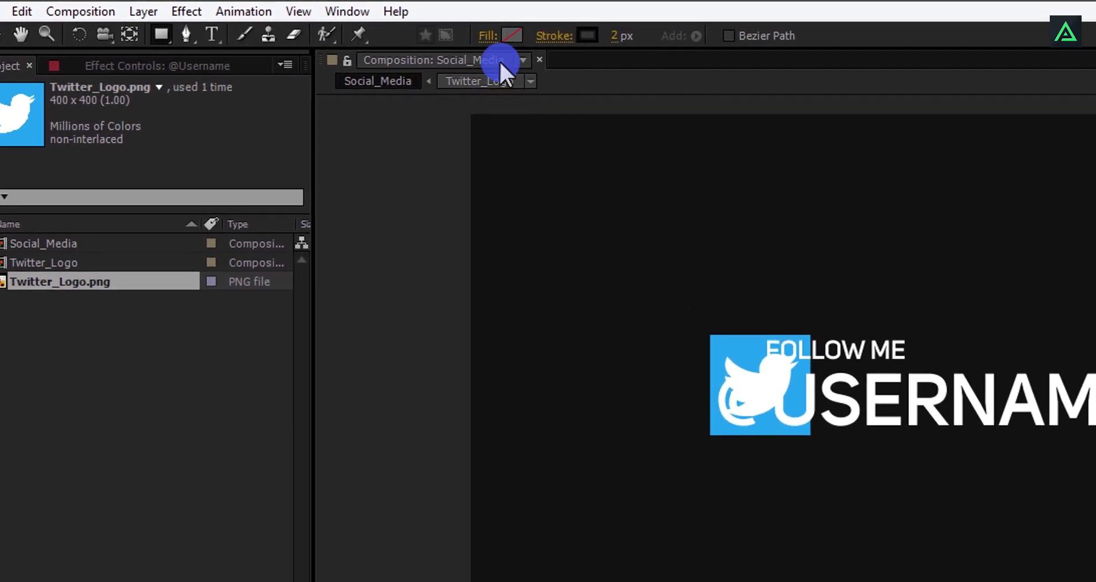
pyautogui.click(416, 44)
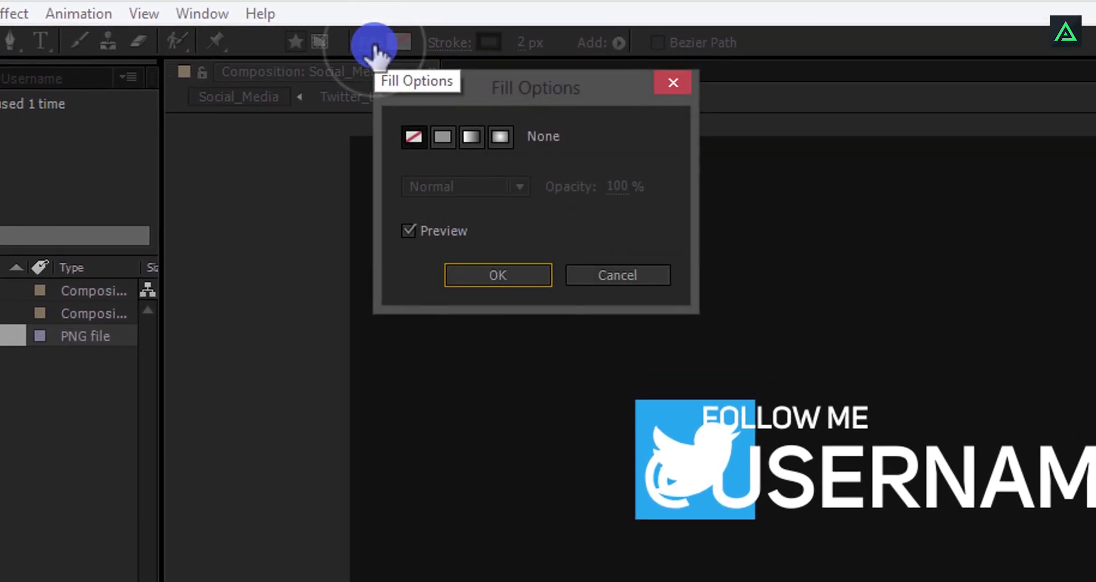
pyautogui.click(441, 137)
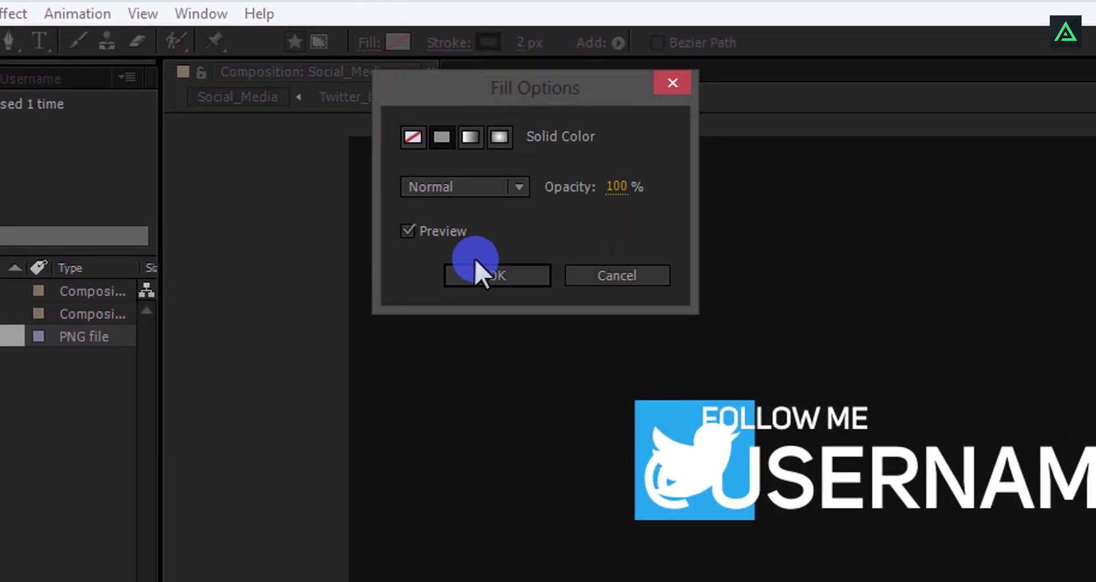
pyautogui.click(485, 277)
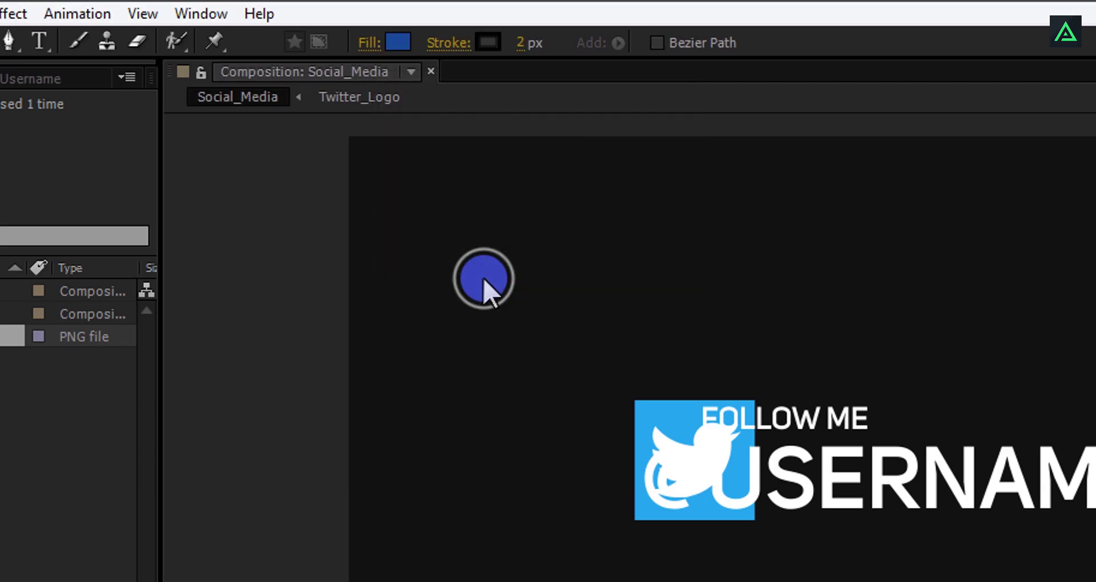
pyautogui.click(450, 44)
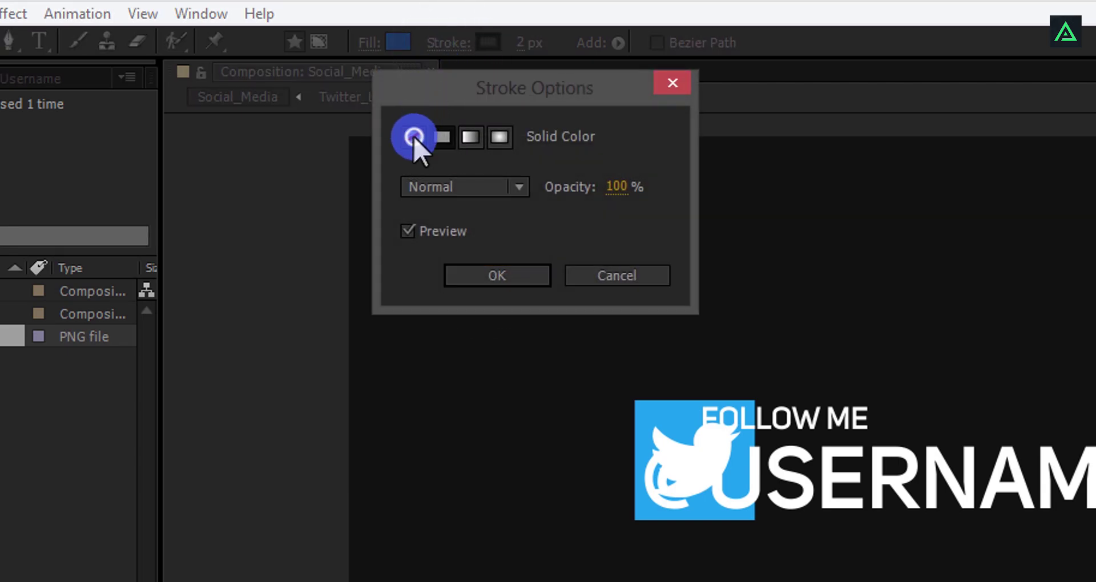
pyautogui.click(412, 137)
pyautogui.click(476, 269)
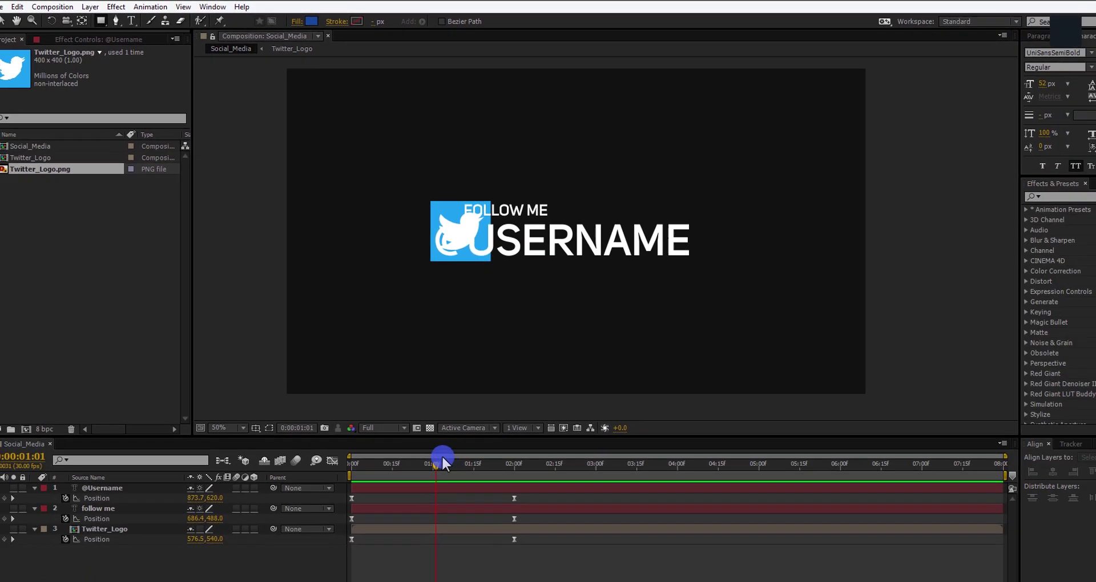
pyautogui.moveTo(426, 440); pyautogui.dragTo(489, 448)
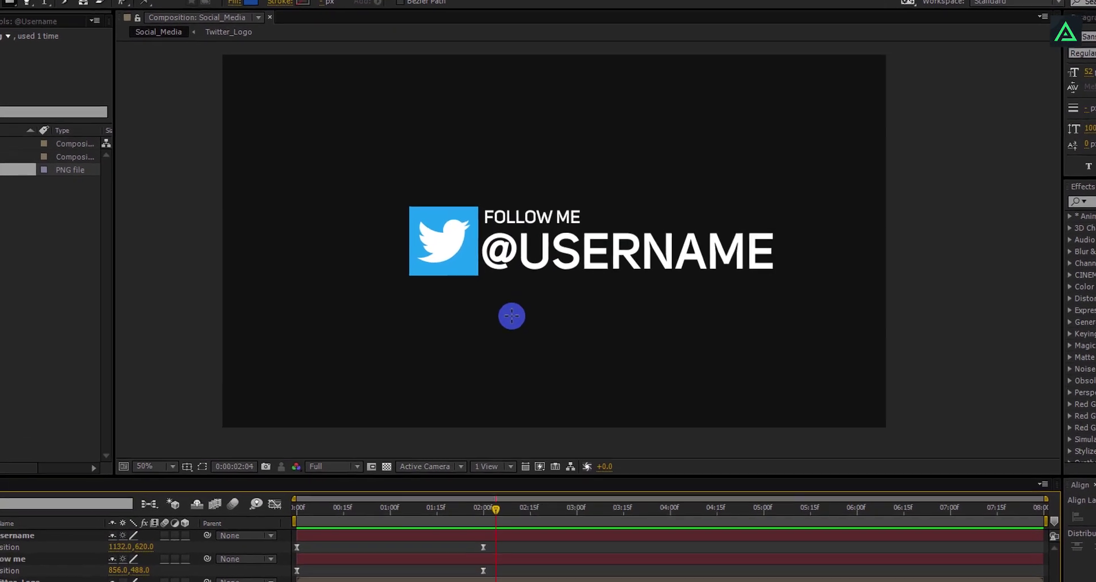
pyautogui.moveTo(791, 184); pyautogui.dragTo(746, 277)
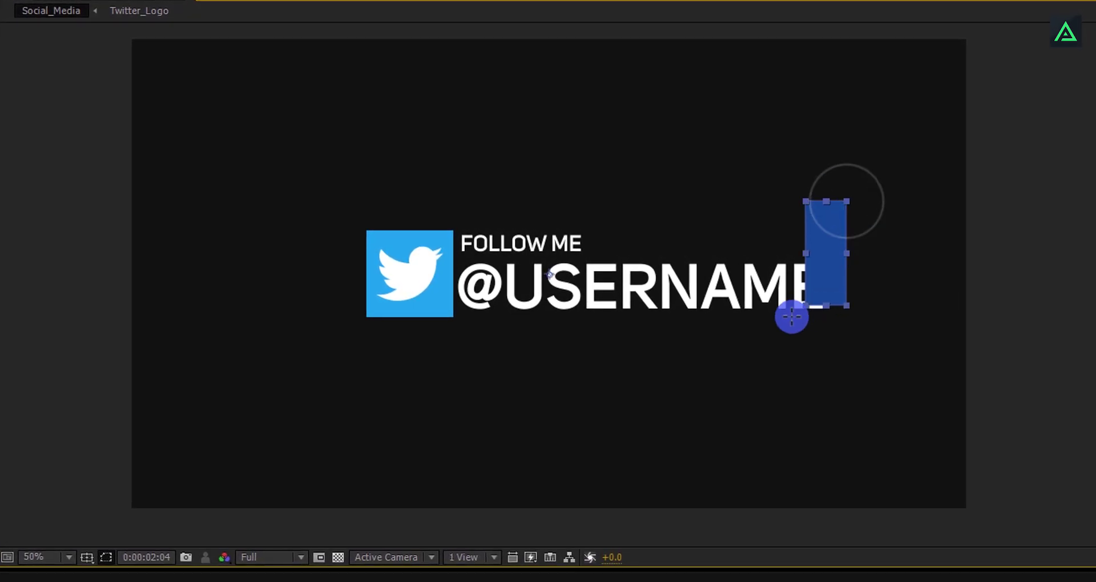
pyautogui.moveTo(788, 318)
pyautogui.mouseDown()
pyautogui.moveTo(479, 330)
pyautogui.moveTo(463, 340)
pyautogui.mouseUp()
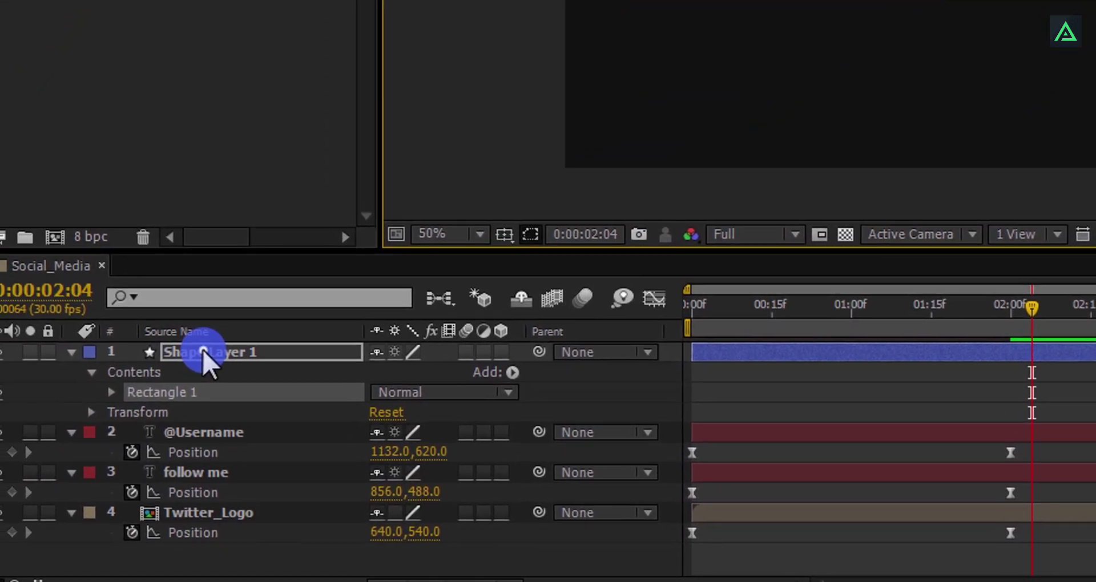
pyautogui.moveTo(203, 351); pyautogui.dragTo(231, 352)
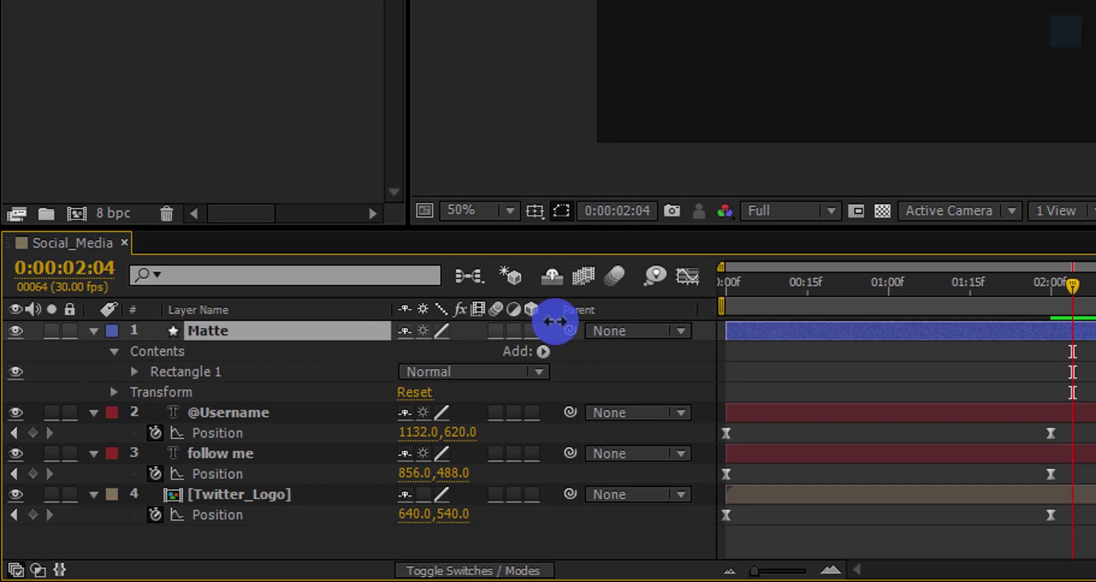
pyautogui.press('F4')
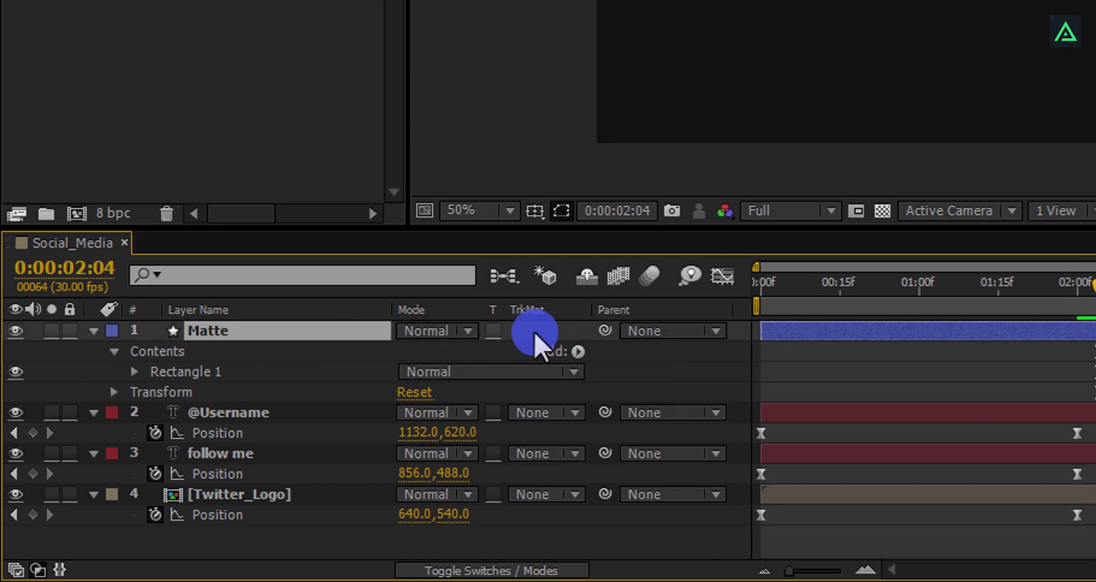
pyautogui.click(533, 417)
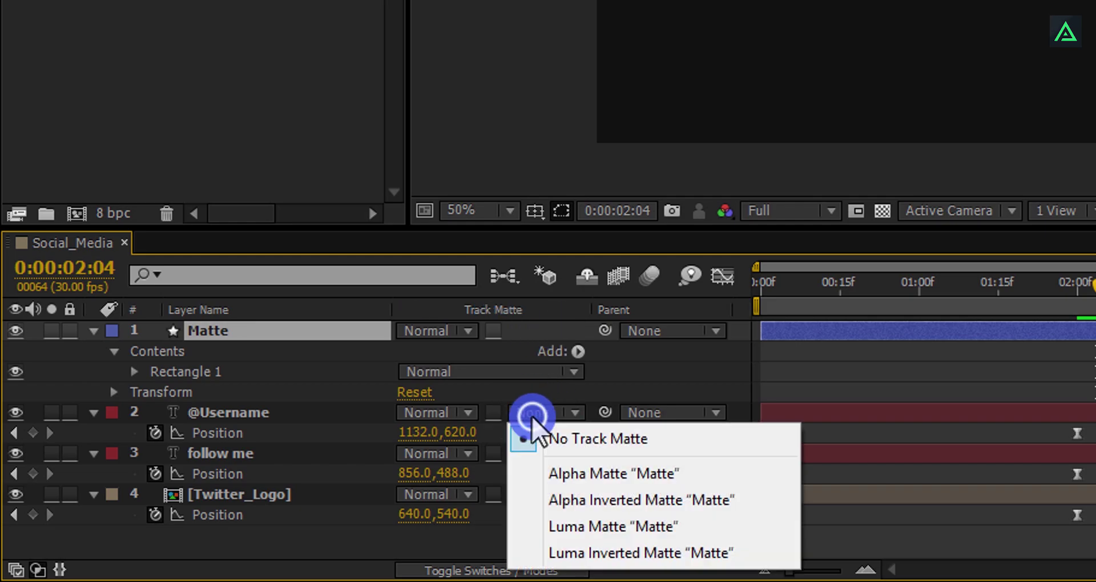
pyautogui.click(570, 473)
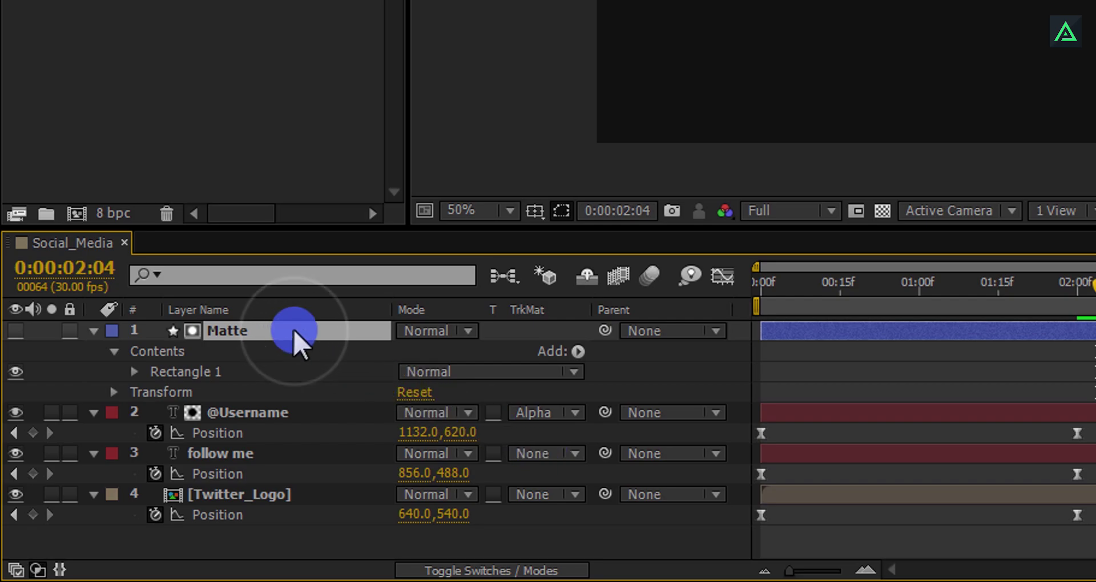
# Duplicate Matte as Matte 2 above follow me and use it as follow me's alpha matte.
pyautogui.hotkey('ctrl', 'd')
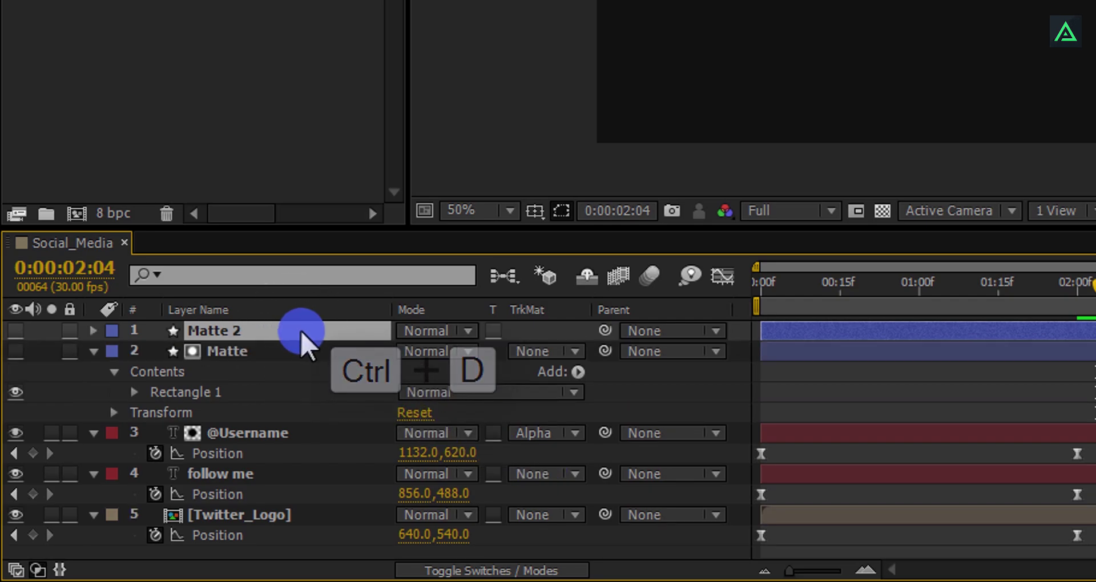
pyautogui.moveTo(301, 337); pyautogui.dragTo(288, 474)
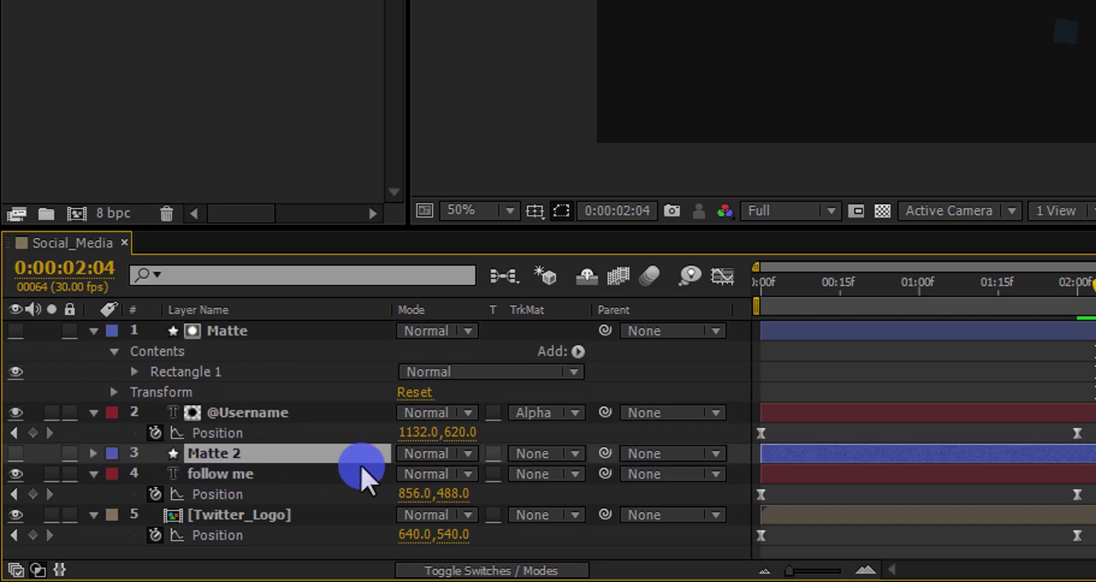
pyautogui.click(536, 475)
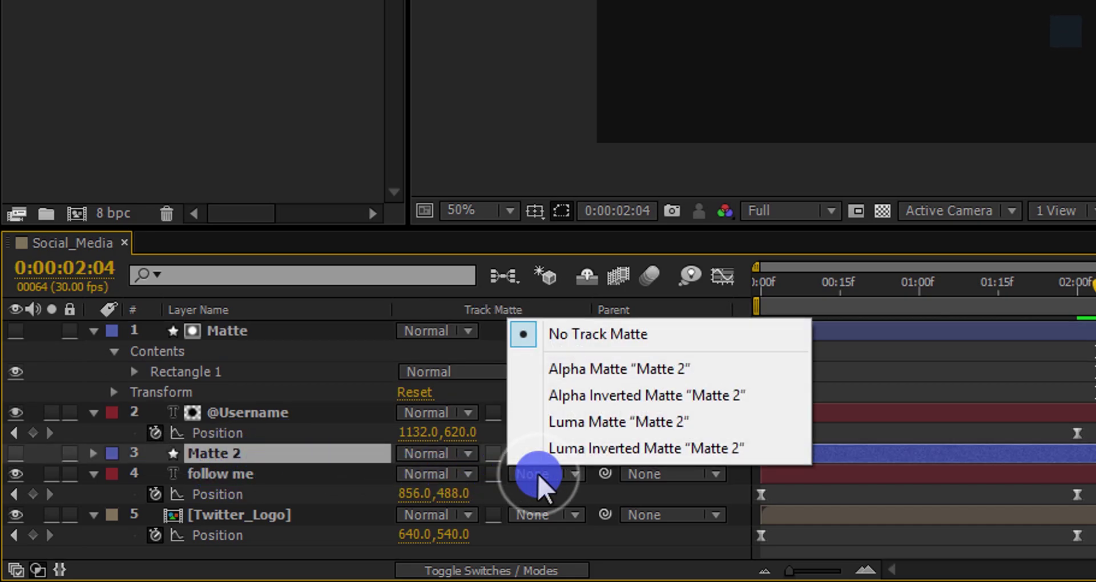
pyautogui.click(553, 368)
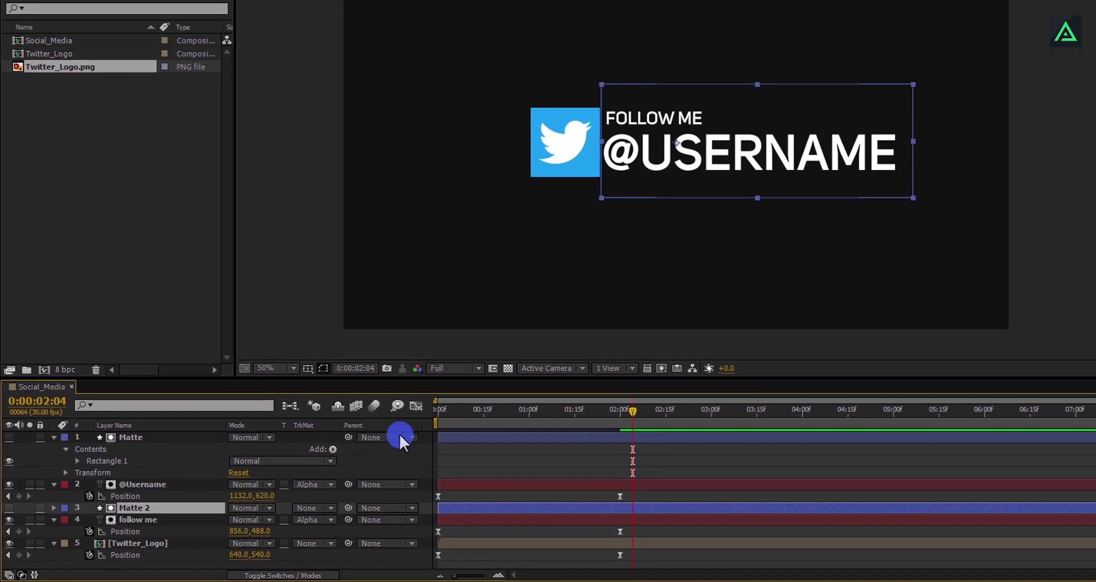
pyautogui.click(438, 412)
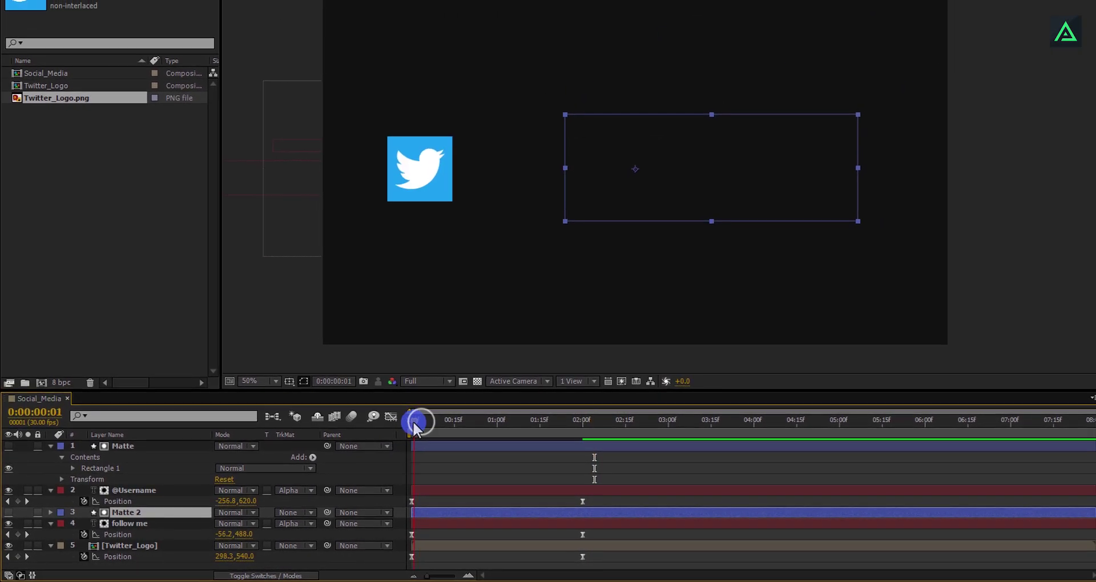
pyautogui.moveTo(425, 427); pyautogui.dragTo(560, 428)
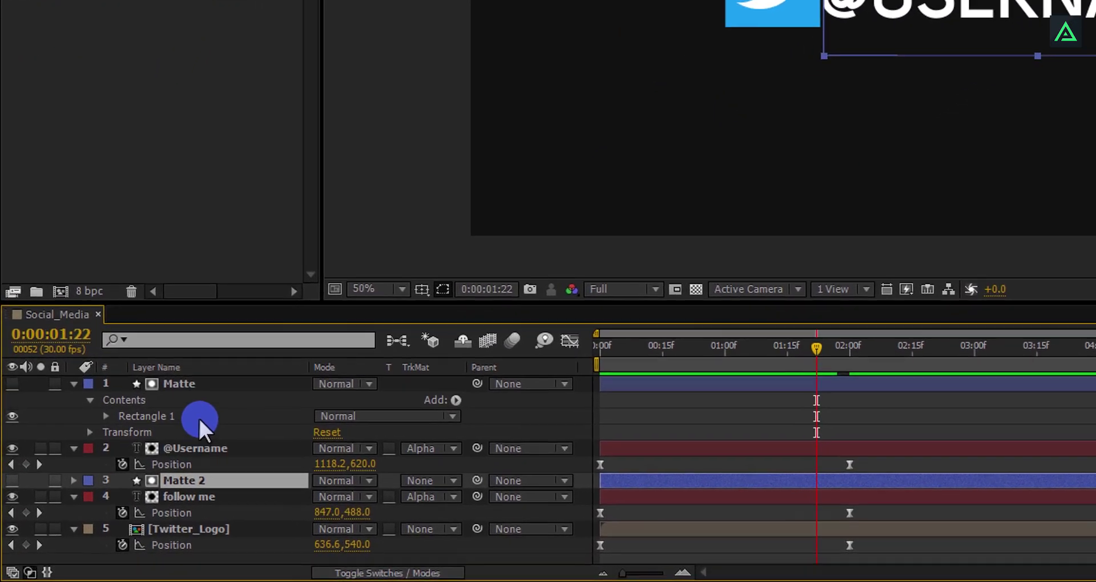
# Duplicate the Matte layer as Matte 3, slide it left over the Twitter icon, and set it to 74% opacity.
pyautogui.click(181, 381)
pyautogui.press('Return')
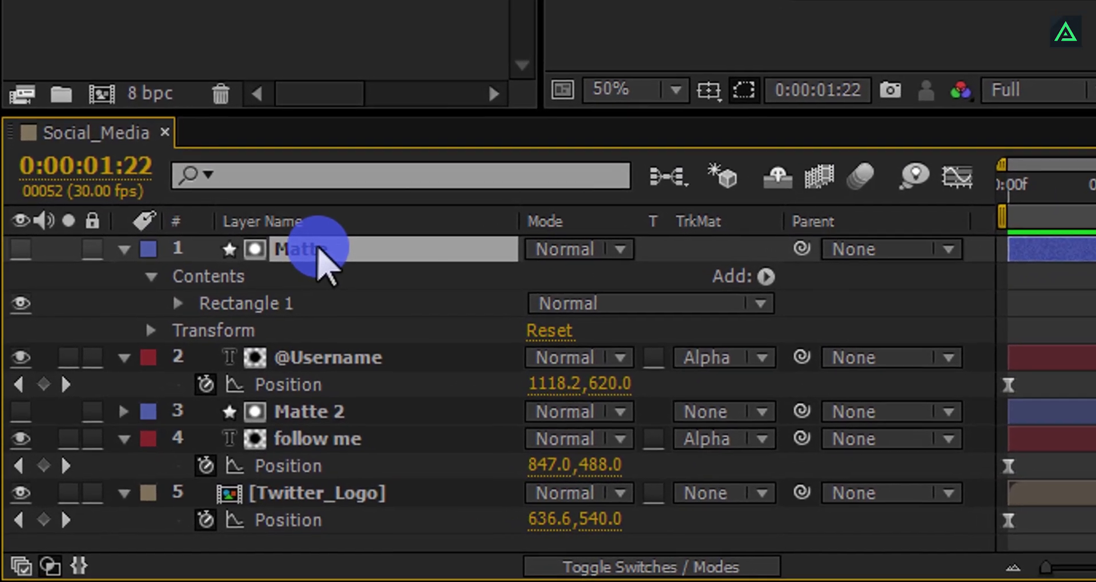
pyautogui.hotkey('ctrl', 'd')
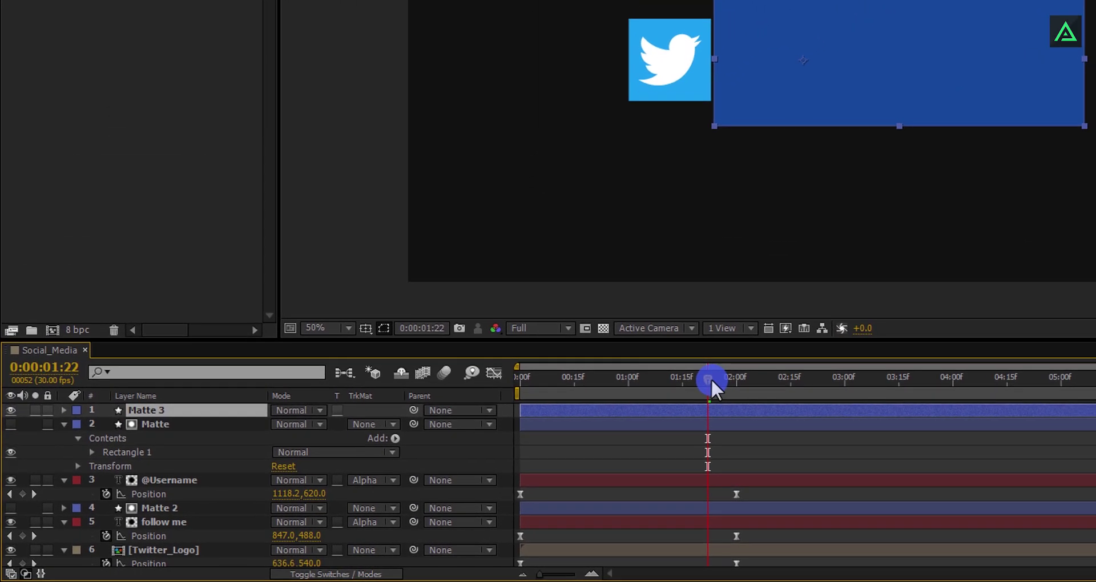
pyautogui.moveTo(710, 378); pyautogui.dragTo(747, 381)
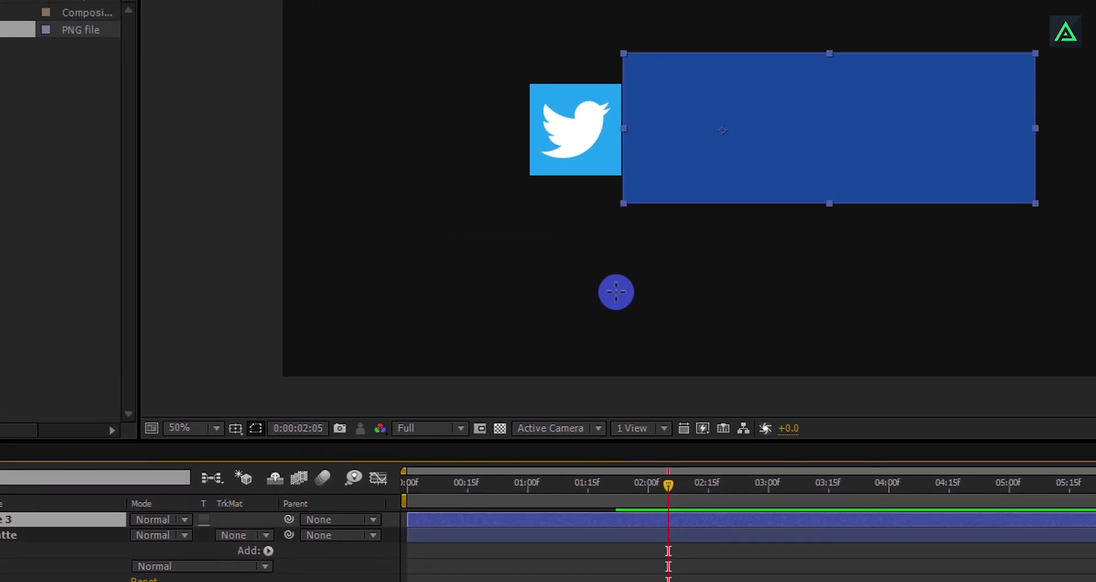
pyautogui.hotkey('shift', 'Left')
pyautogui.hotkey('shift', 'Left')
pyautogui.hotkey('shift', 'Left')
pyautogui.hotkey('shift', 'Left')
pyautogui.hotkey('shift', 'Left')
pyautogui.hotkey('shift', 'Left')
pyautogui.hotkey('shift', 'Left')
pyautogui.hotkey('shift', 'Left')
pyautogui.hotkey('shift', 'Left')
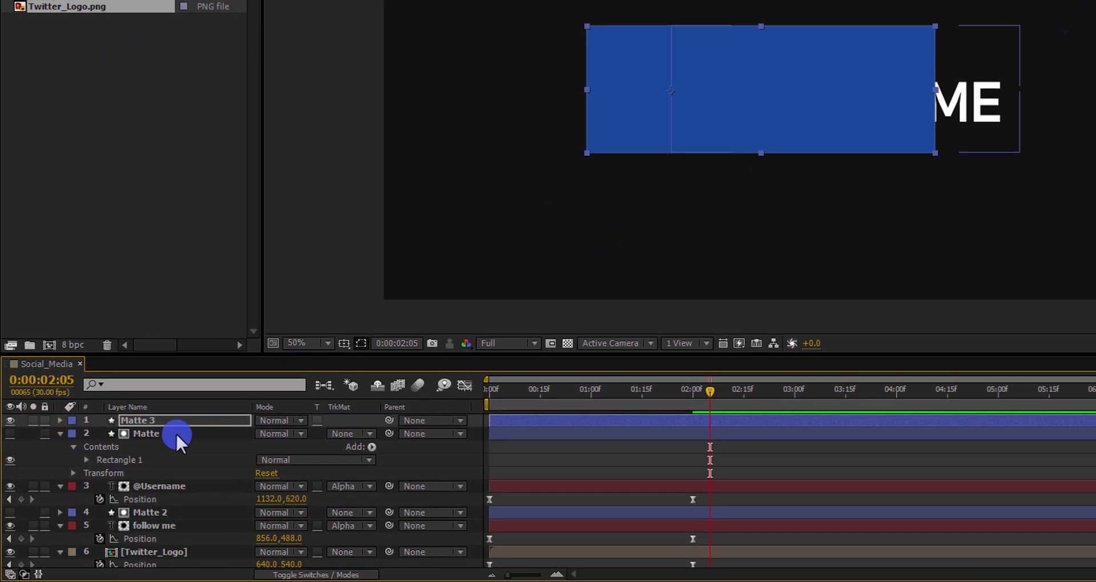
pyautogui.press('t')
pyautogui.moveTo(257, 433); pyautogui.dragTo(285, 438)
# Move Matte 3 above Twitter_Logo, make it the logo's alpha matte, and preview the slide-in.
pyautogui.click(171, 421)
pyautogui.click(171, 551)
pyautogui.moveTo(170, 549); pyautogui.dragTo(171, 548)
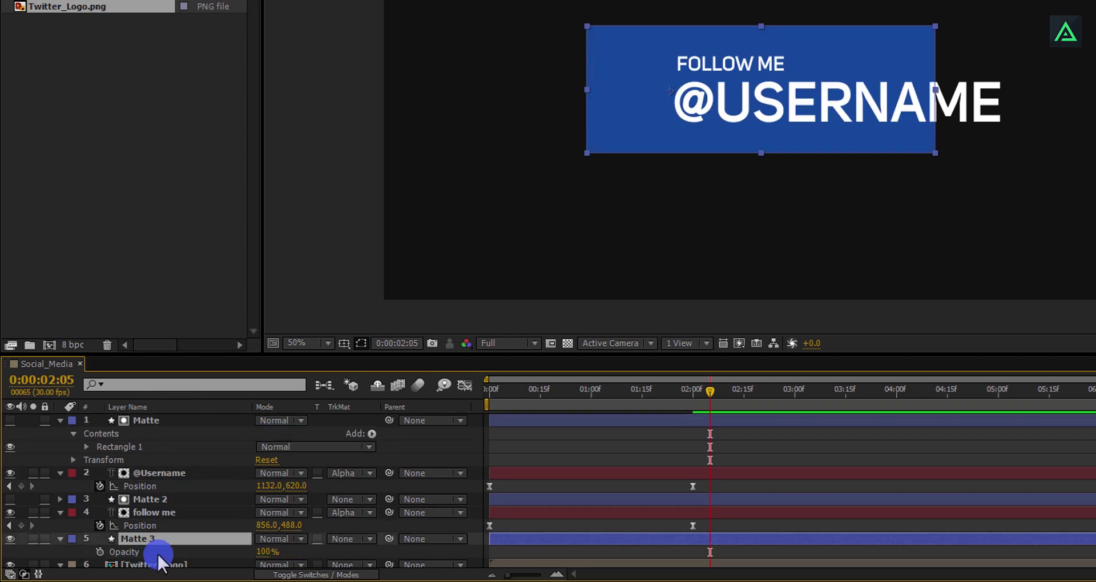
pyautogui.scroll(-1, 161, 561)
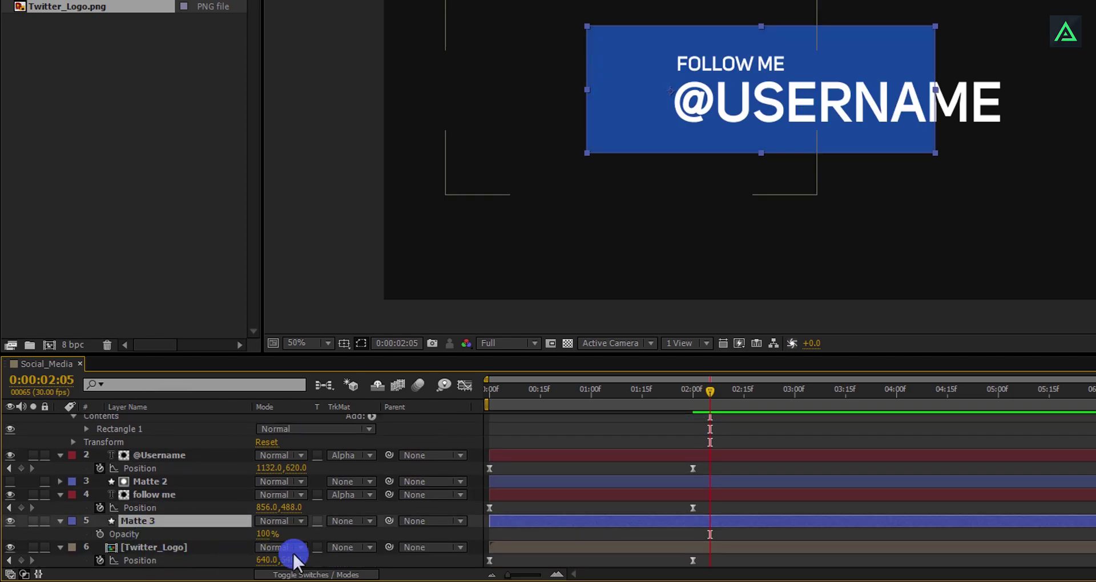
pyautogui.click(339, 547)
pyautogui.click(377, 475)
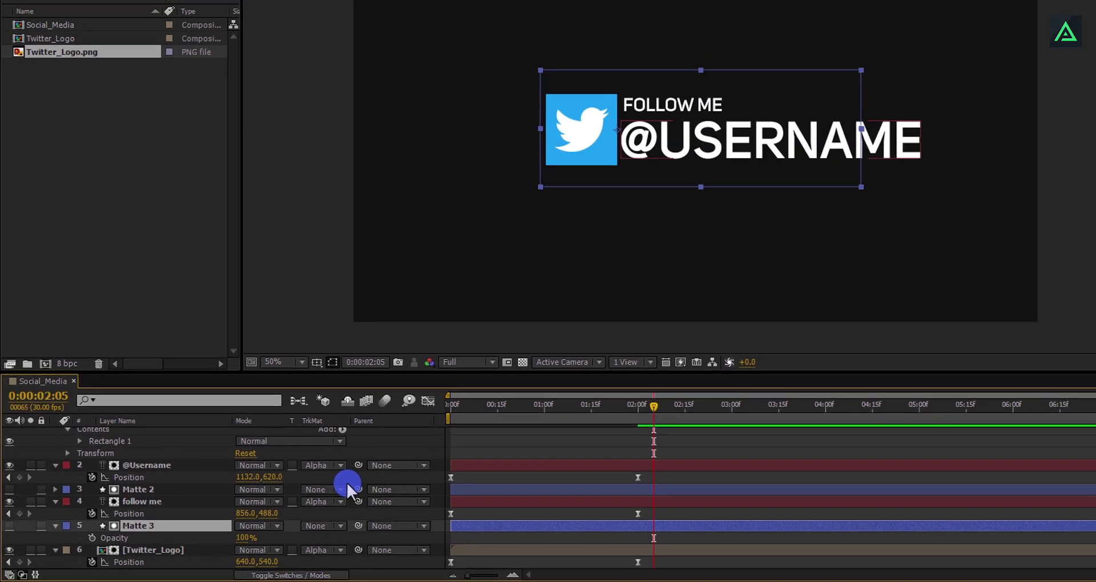
pyautogui.press('space')
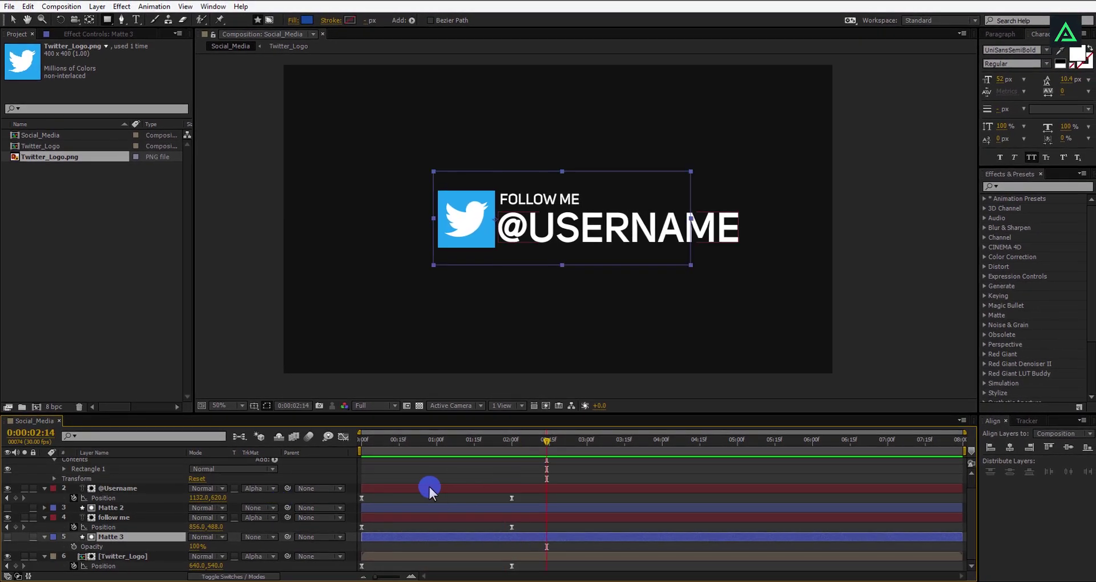
pyautogui.moveTo(371, 440); pyautogui.dragTo(362, 447)
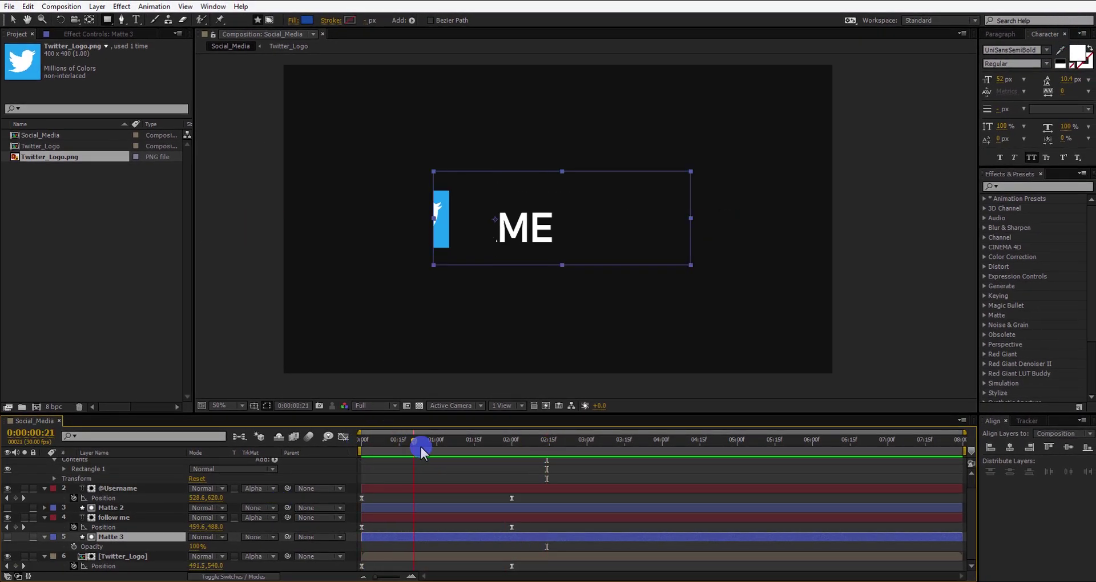
pyautogui.moveTo(429, 447); pyautogui.dragTo(531, 451)
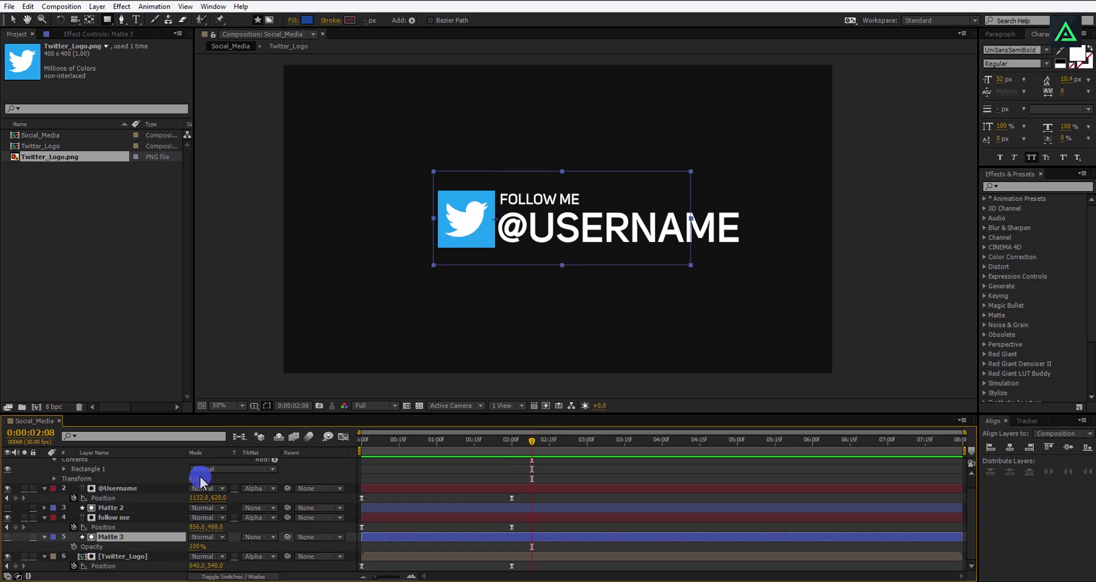
# Open the Twitter_Logo precomp and import Facebook_Logo.png into the project.
pyautogui.doubleClick(123, 556)
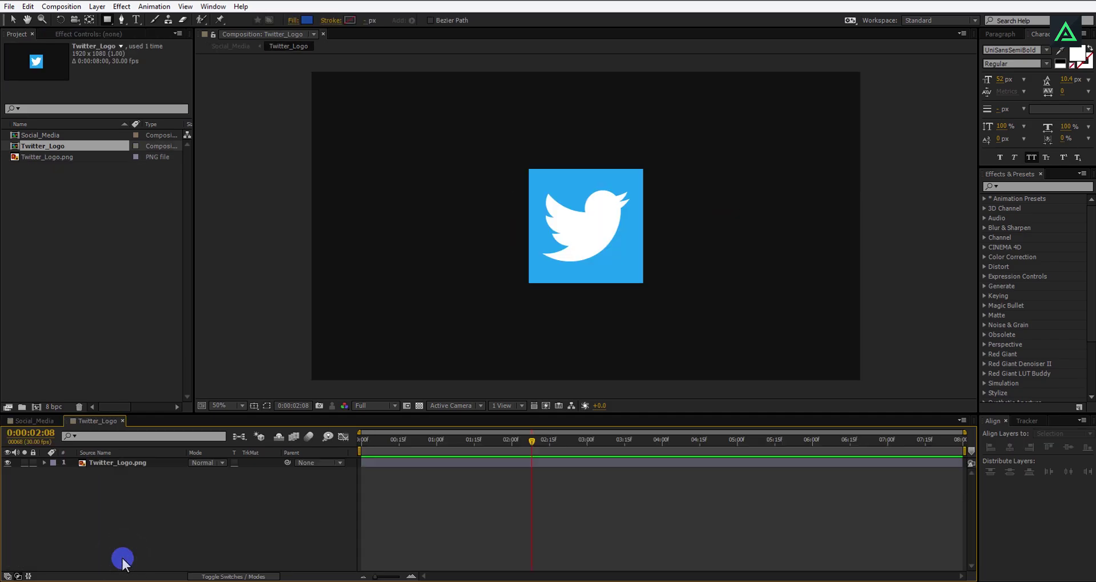
pyautogui.hotkey('ctrl', 'a')
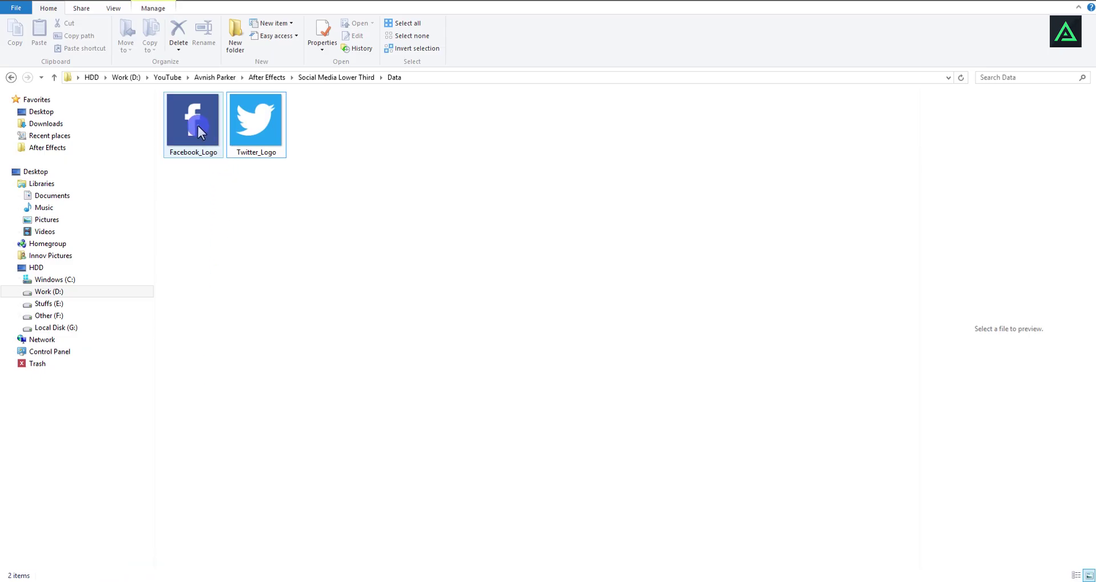
pyautogui.moveTo(198, 125); pyautogui.dragTo(92, 194)
# Add Facebook_Logo.png from the project list into the Twitter_Logo composition.
pyautogui.click(21, 38)
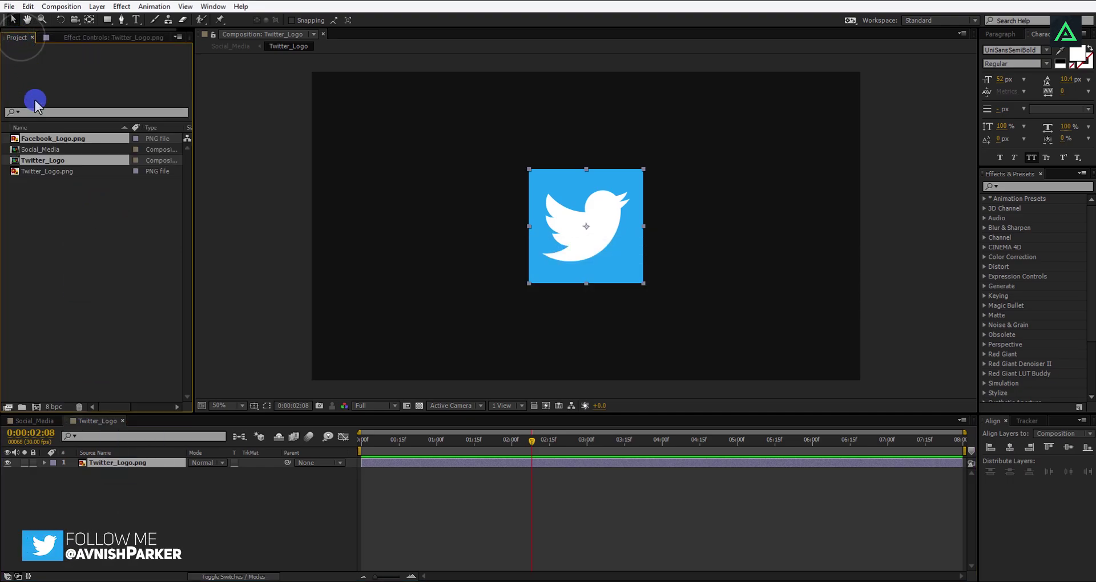
pyautogui.click(50, 183)
pyautogui.moveTo(46, 146); pyautogui.dragTo(100, 462)
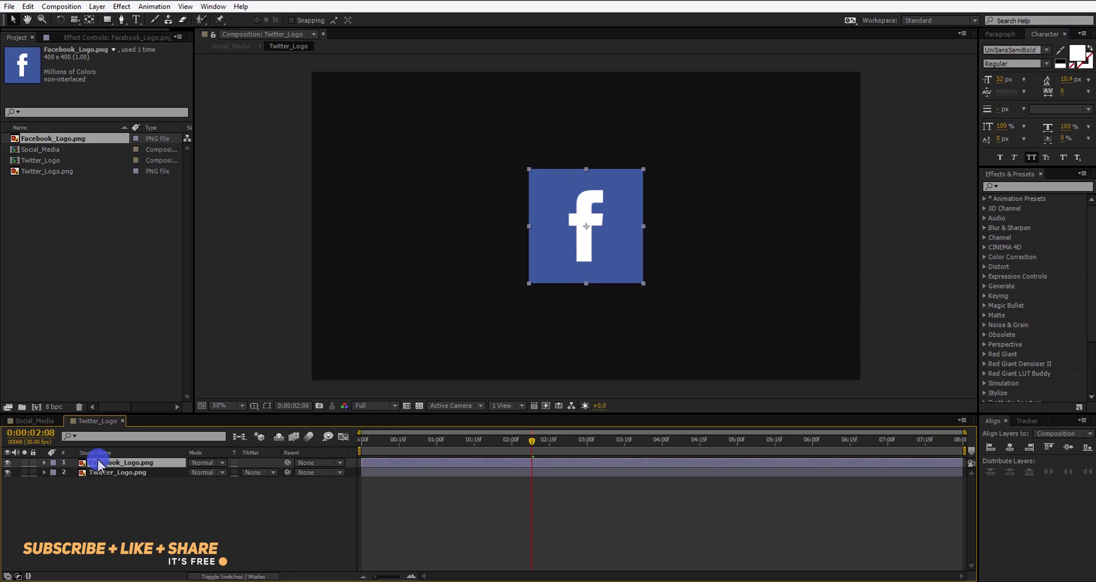
# Switch to Social_Media and scrub the Facebook logo and text sliding in.
pyautogui.click(34, 421)
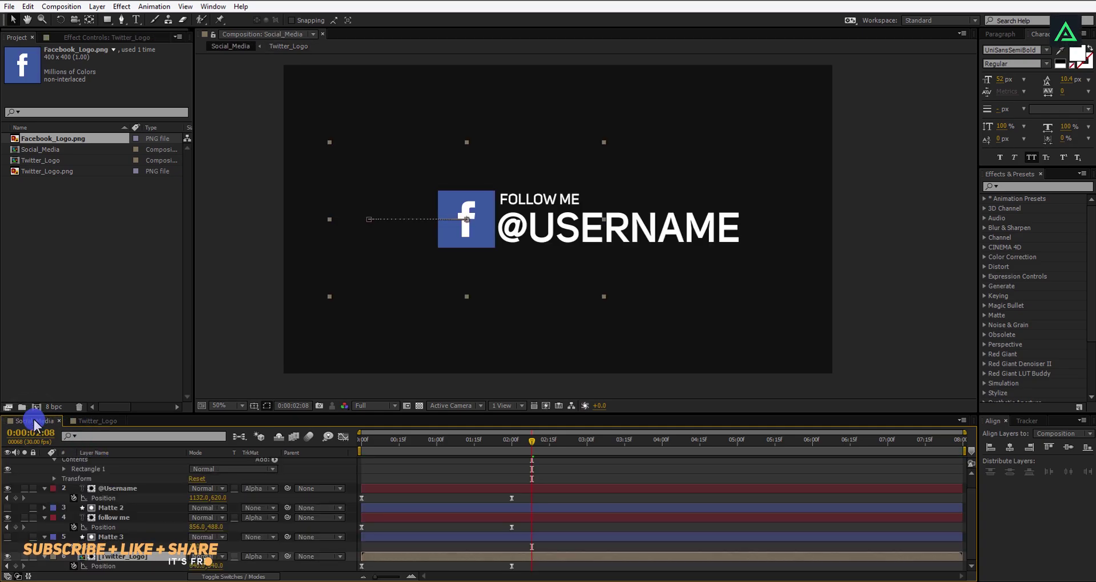
pyautogui.moveTo(386, 444); pyautogui.dragTo(508, 443)
pyautogui.moveTo(604, 444); pyautogui.dragTo(605, 444)
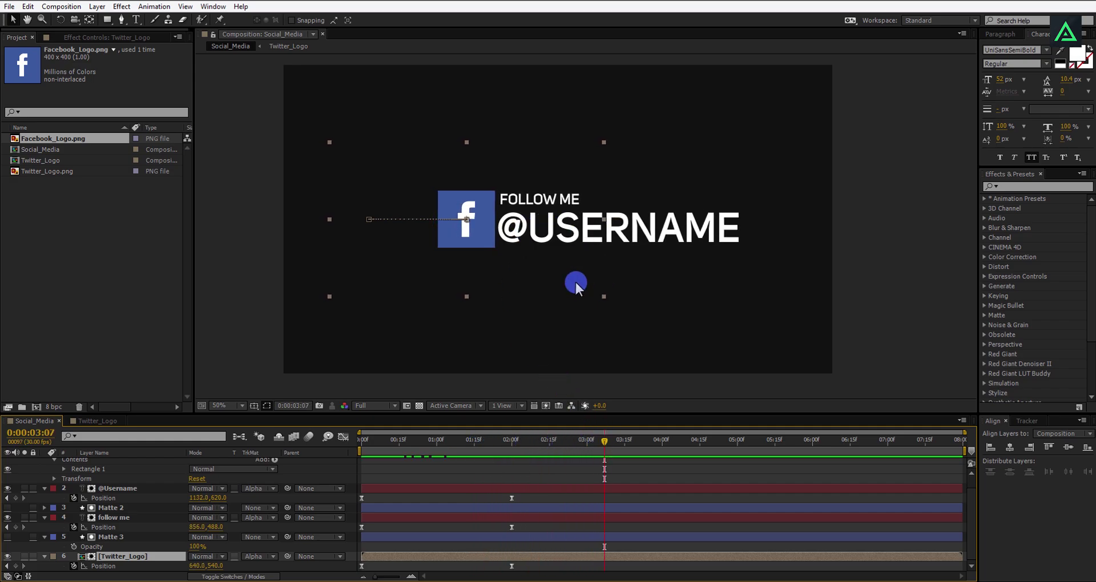
pyautogui.moveTo(378, 437); pyautogui.dragTo(354, 442)
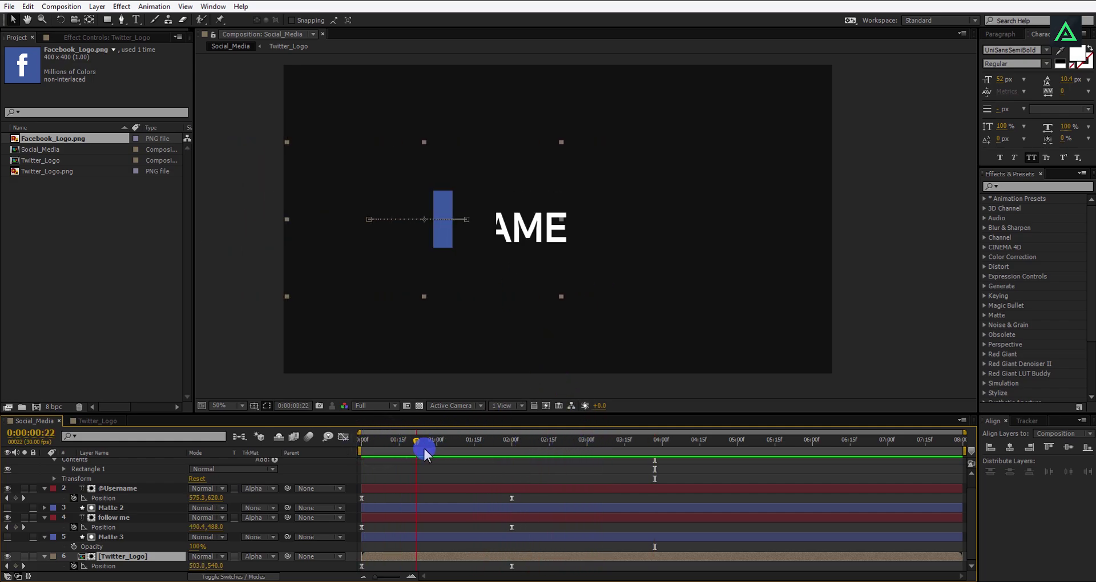
pyautogui.moveTo(429, 448); pyautogui.dragTo(491, 451)
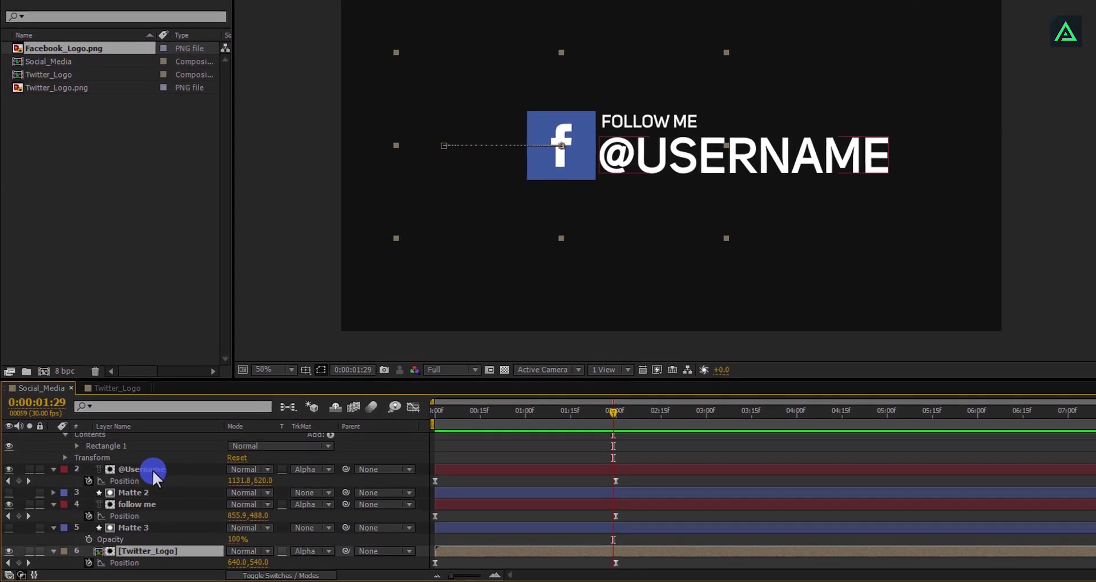
# Select every Social_Media layer and pre-compose them into a composition named FB.
pyautogui.click(152, 470)
pyautogui.hotkey('ctrl', 'a')
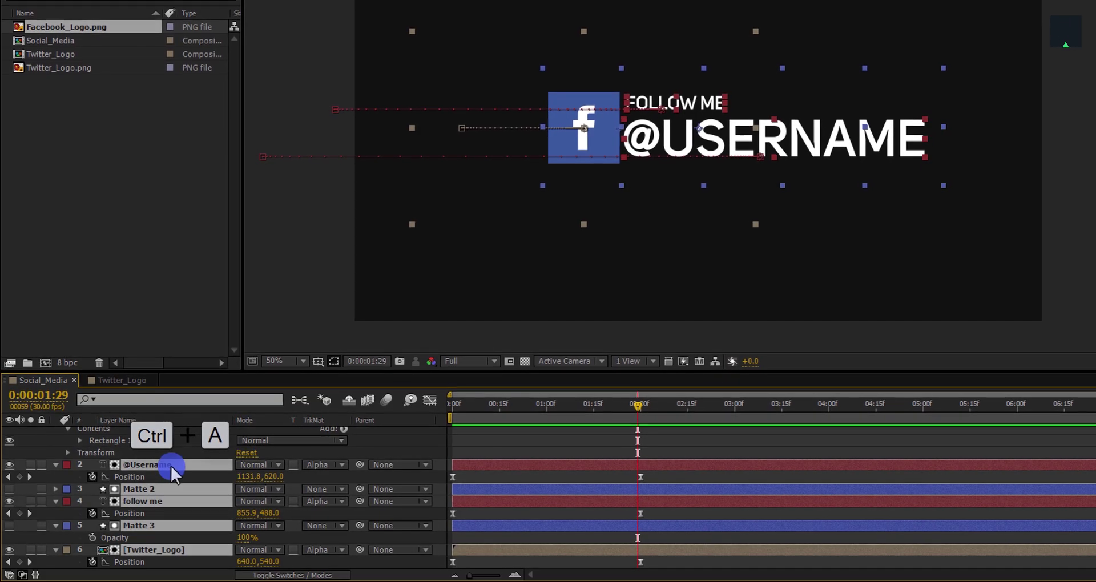
pyautogui.rightClick(170, 465)
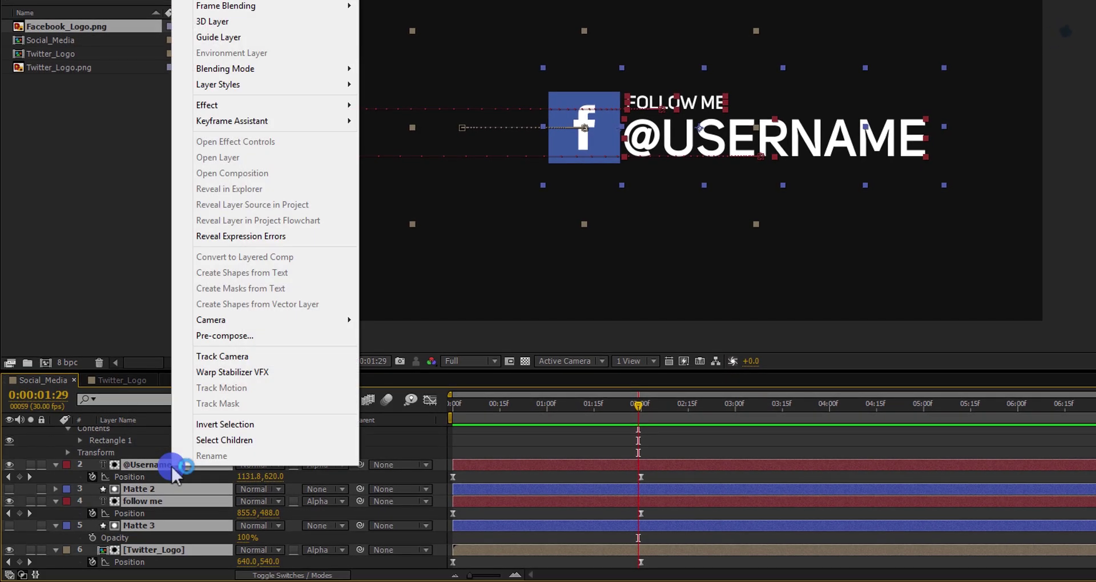
pyautogui.click(240, 335)
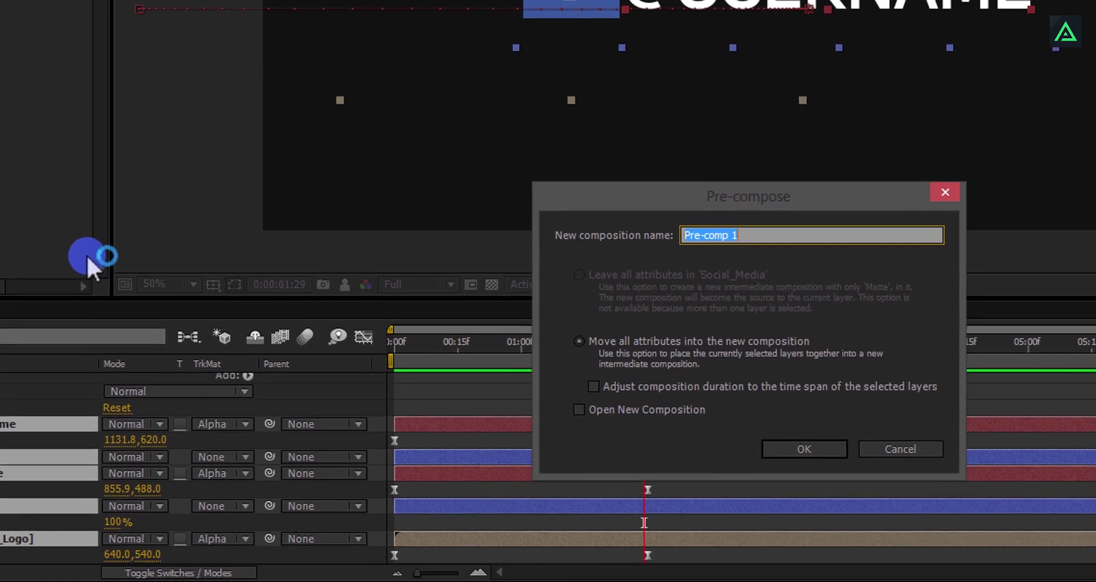
pyautogui.write('F')
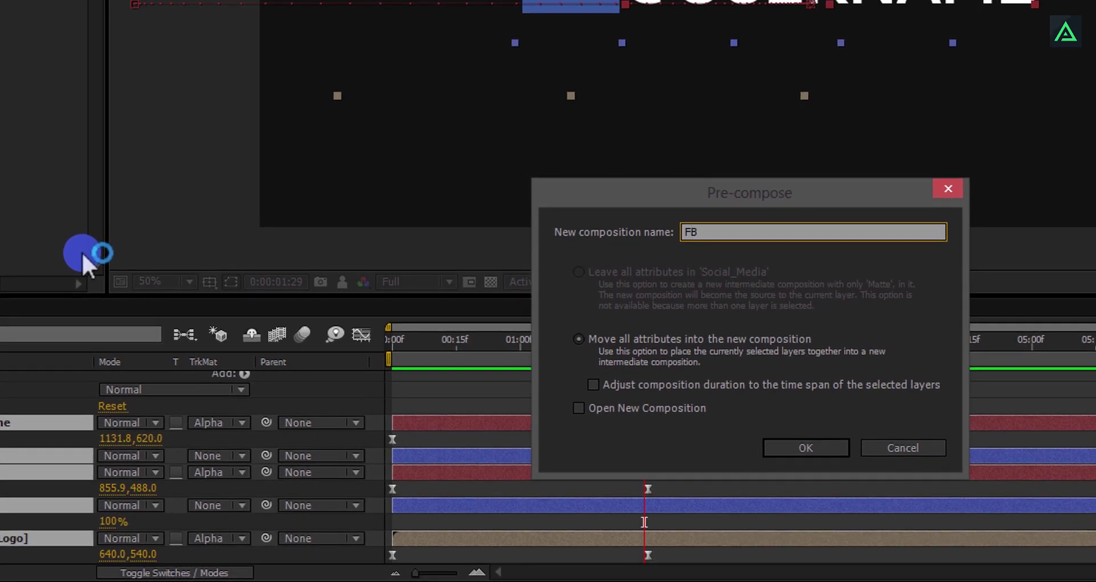
pyautogui.write('B')
pyautogui.press('Return')
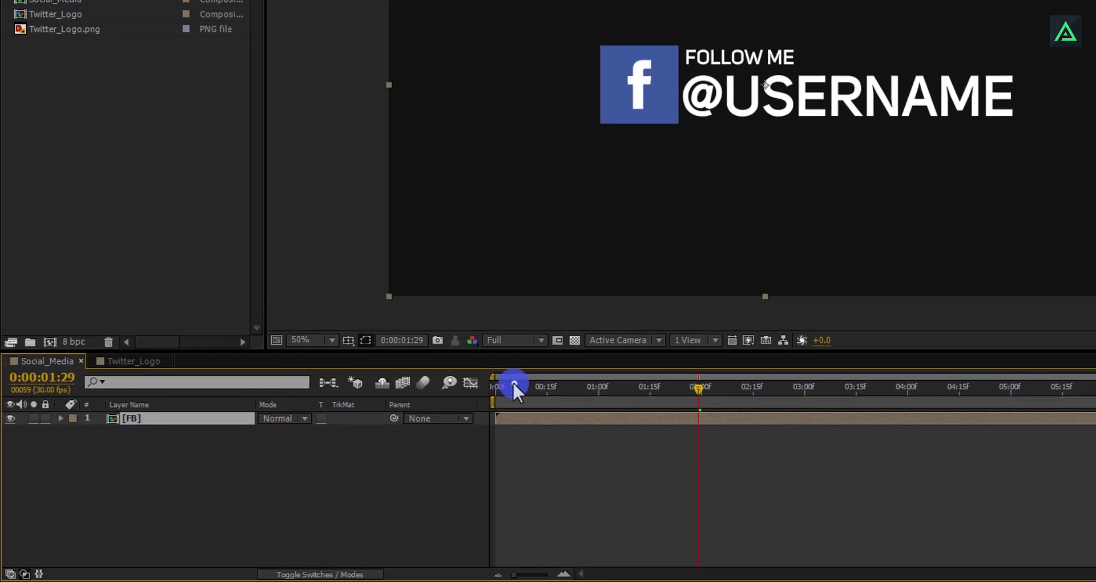
# Split FB at 2 seconds, delete the later piece, and duplicate the remaining layer for time-reversal.
pyautogui.moveTo(514, 381); pyautogui.dragTo(708, 401)
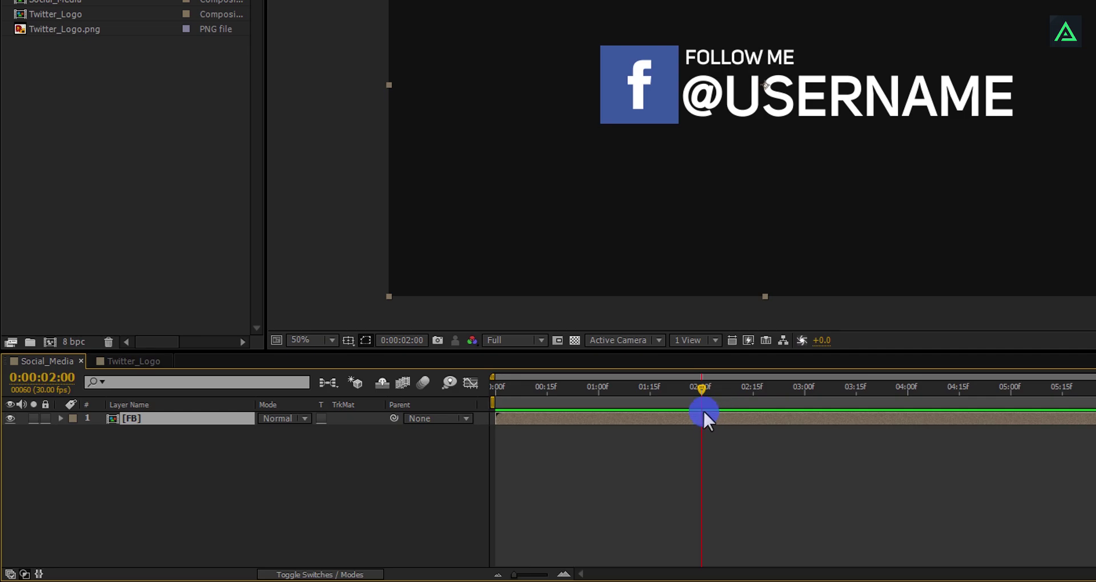
pyautogui.hotkey('ctrl', 'shift', 'd')
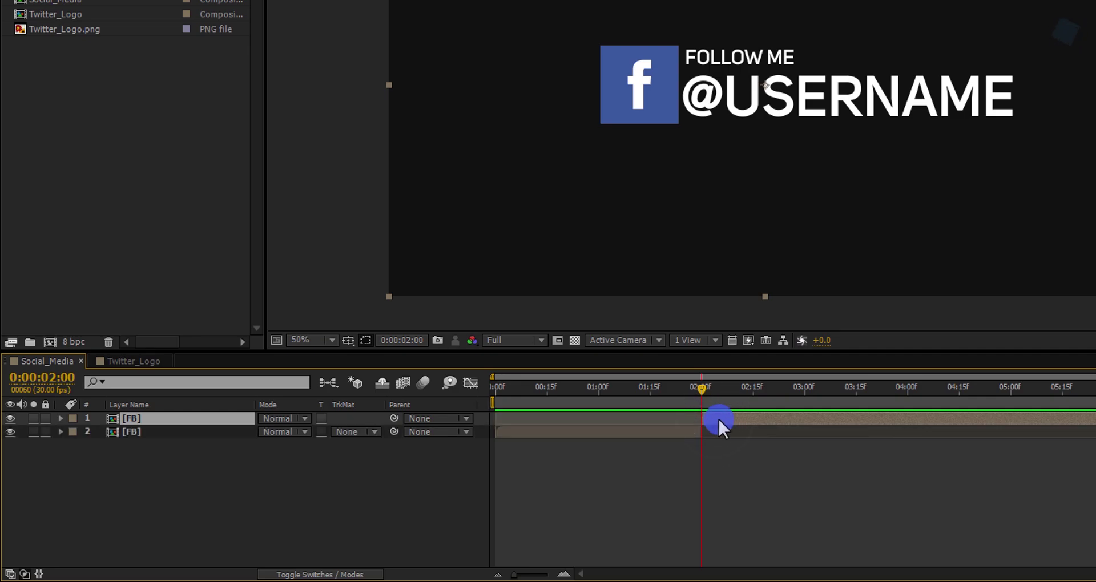
pyautogui.press('Delete')
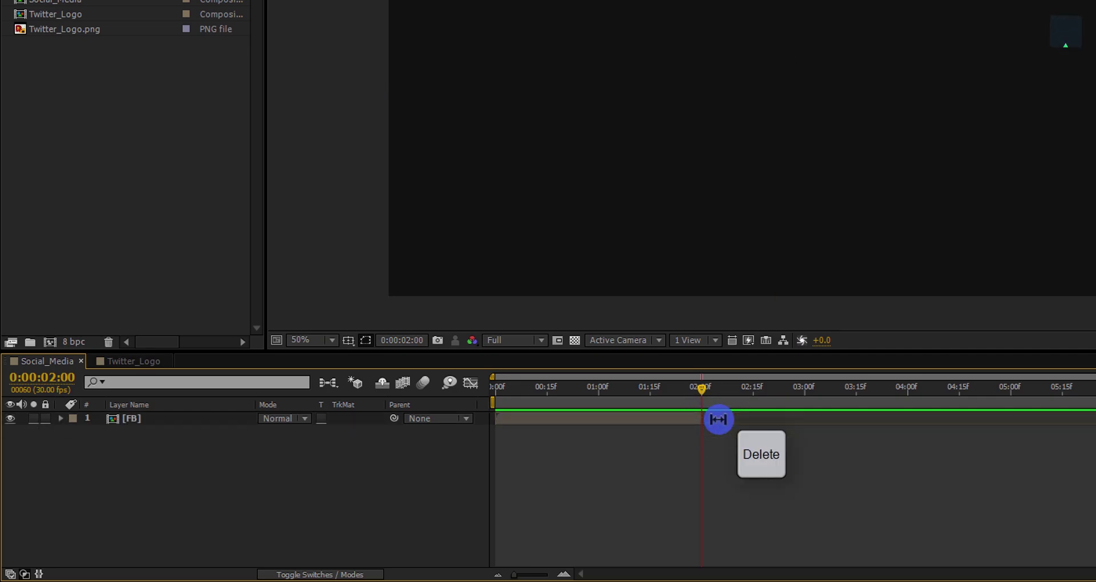
pyautogui.click(675, 419)
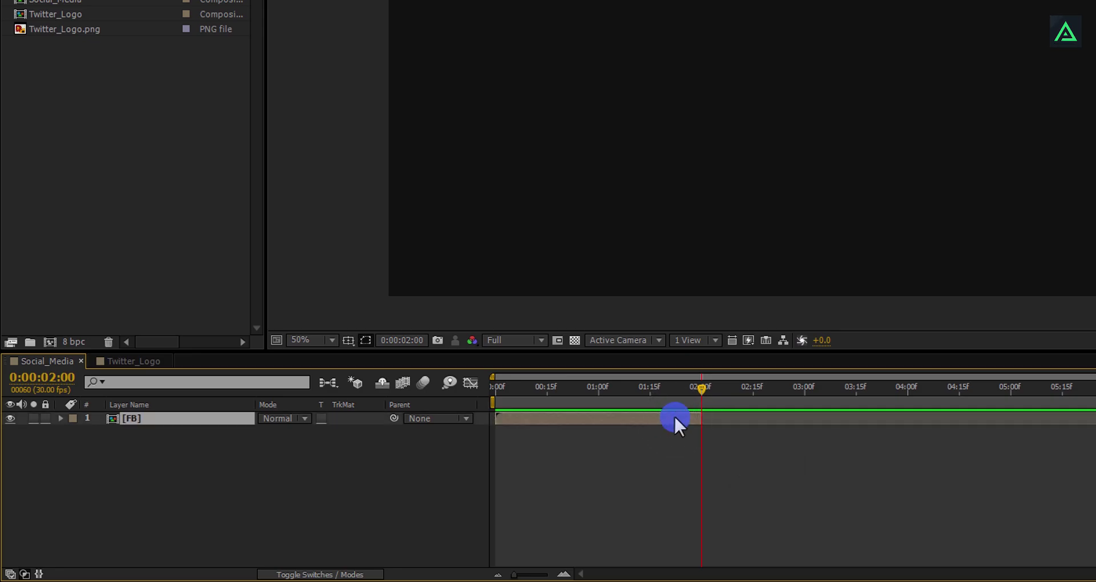
pyautogui.hotkey('ctrl', 'd')
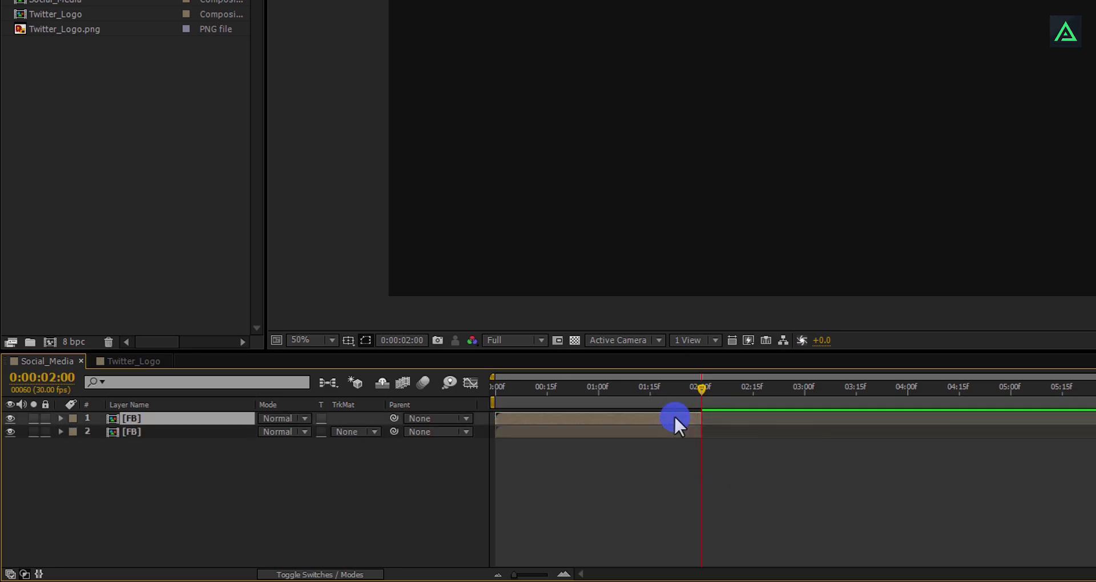
pyautogui.rightClick(673, 417)
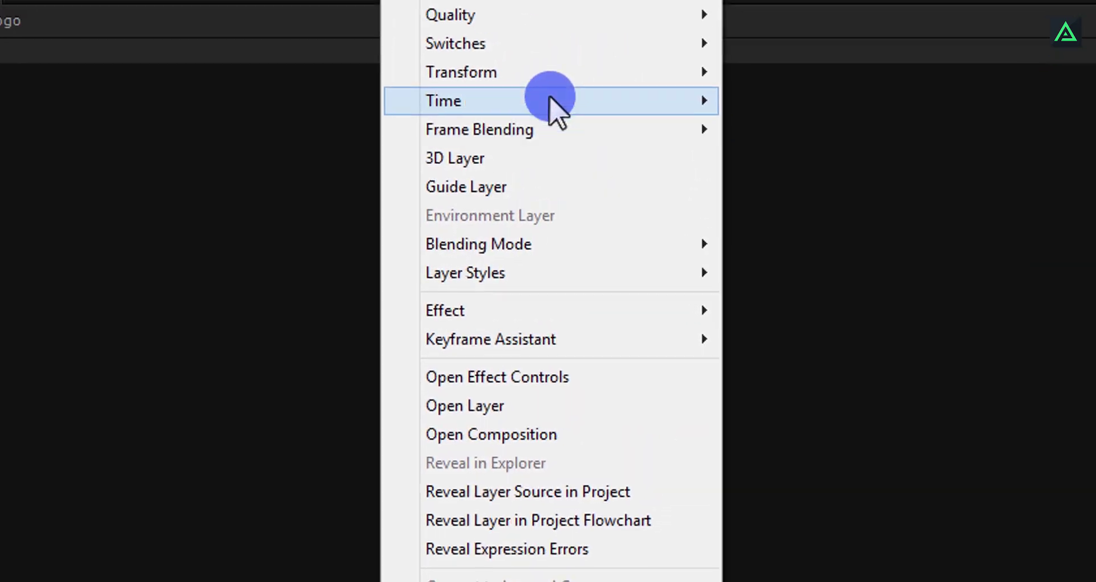
pyautogui.moveTo(464, 191)
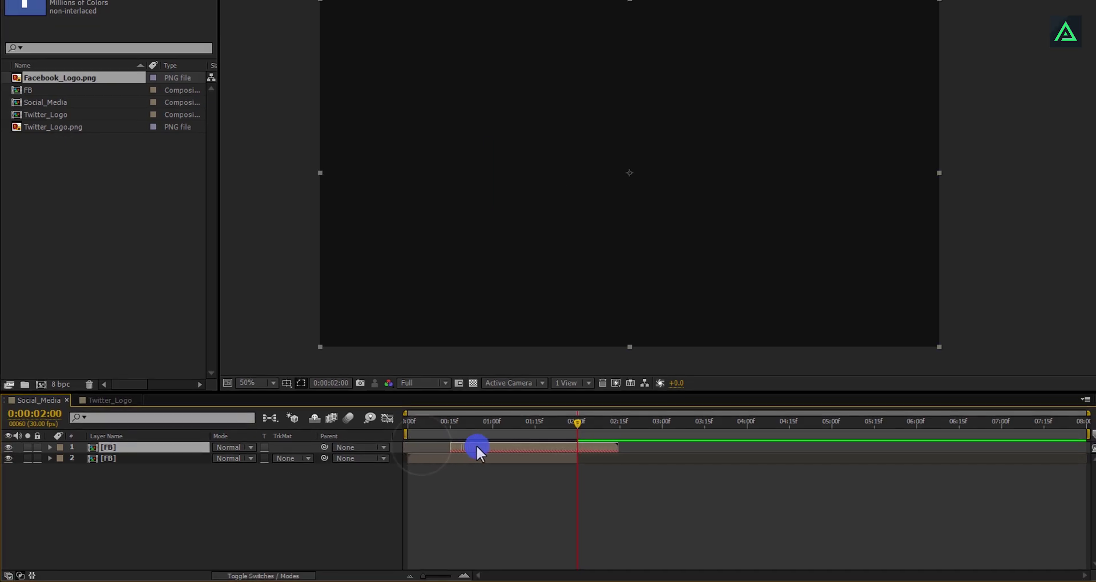
# Start the reversed FB copy at 2:00, preview it, and end the work area at 4:15.
pyautogui.moveTo(480, 448); pyautogui.dragTo(590, 447)
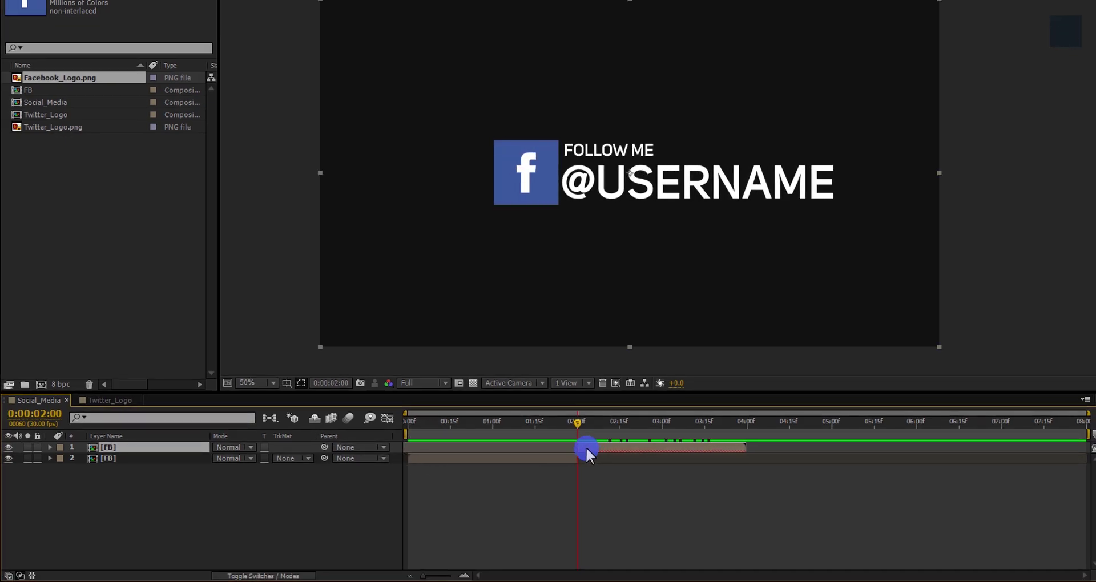
pyautogui.moveTo(577, 419); pyautogui.dragTo(572, 419)
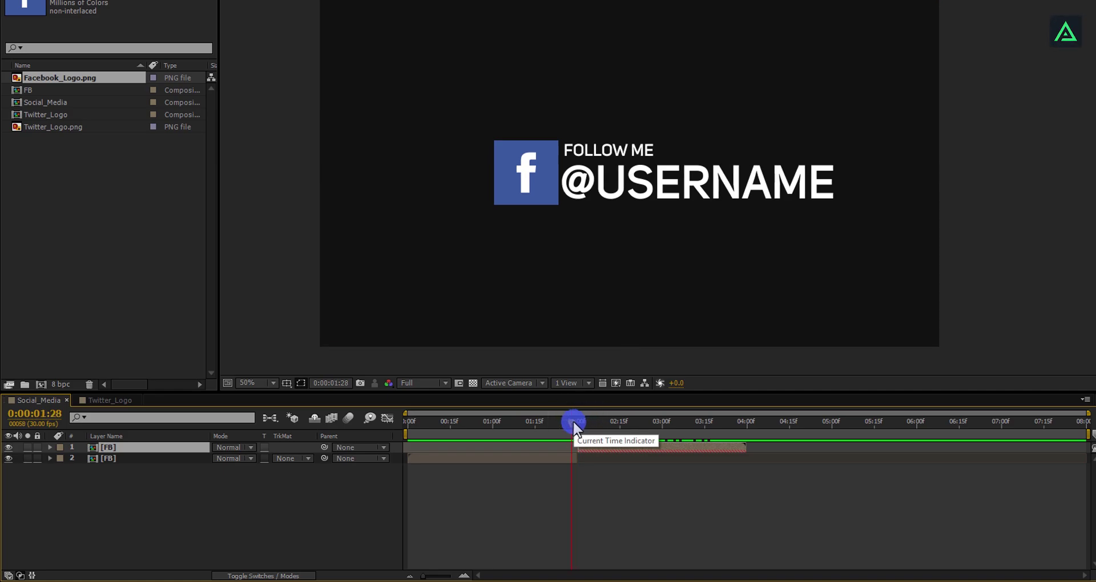
pyautogui.press('space')
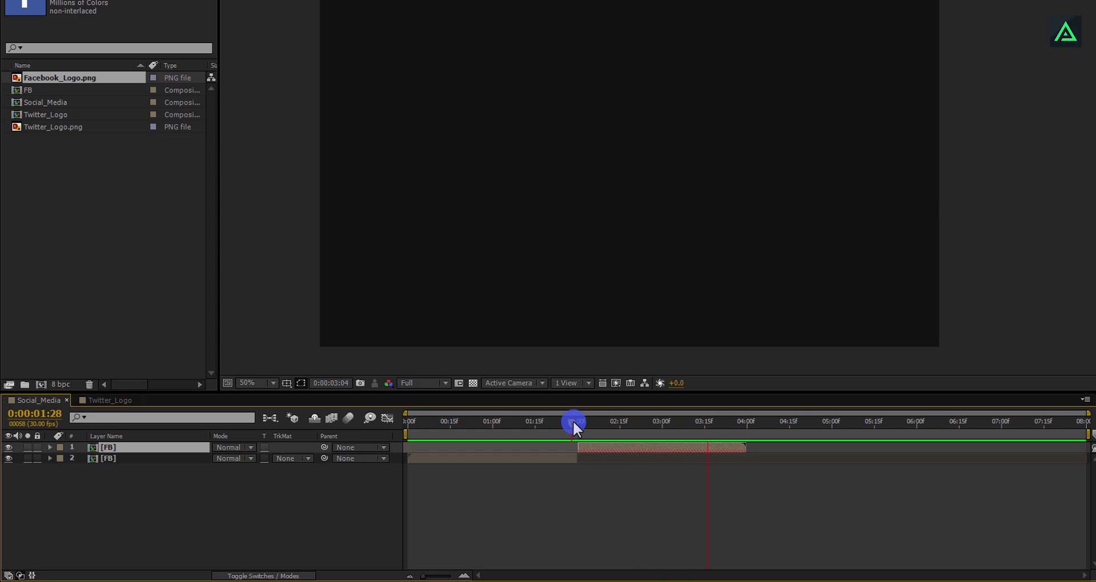
pyautogui.press('space')
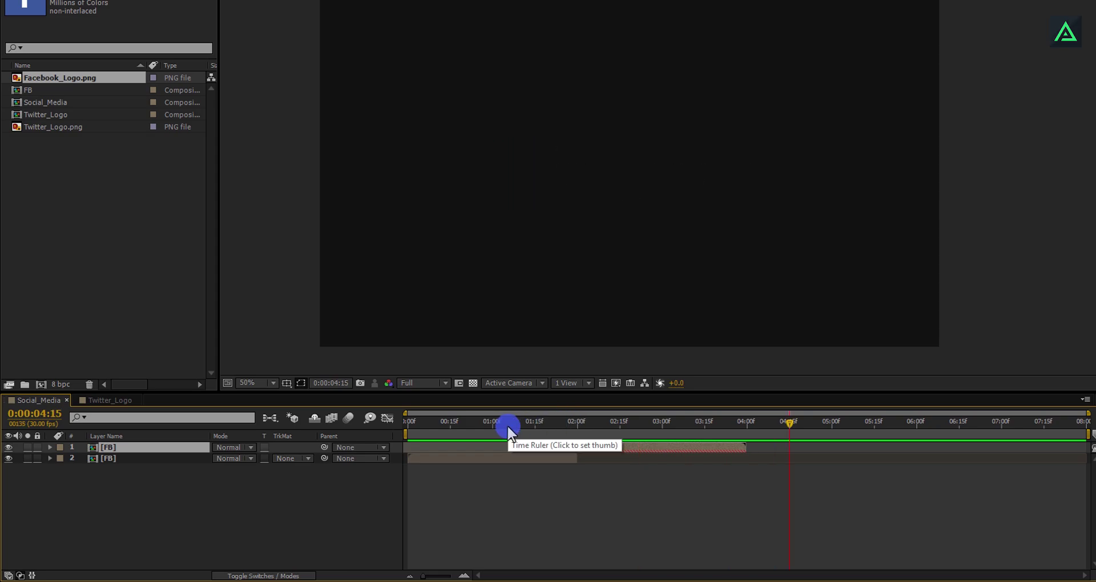
pyautogui.press('n')
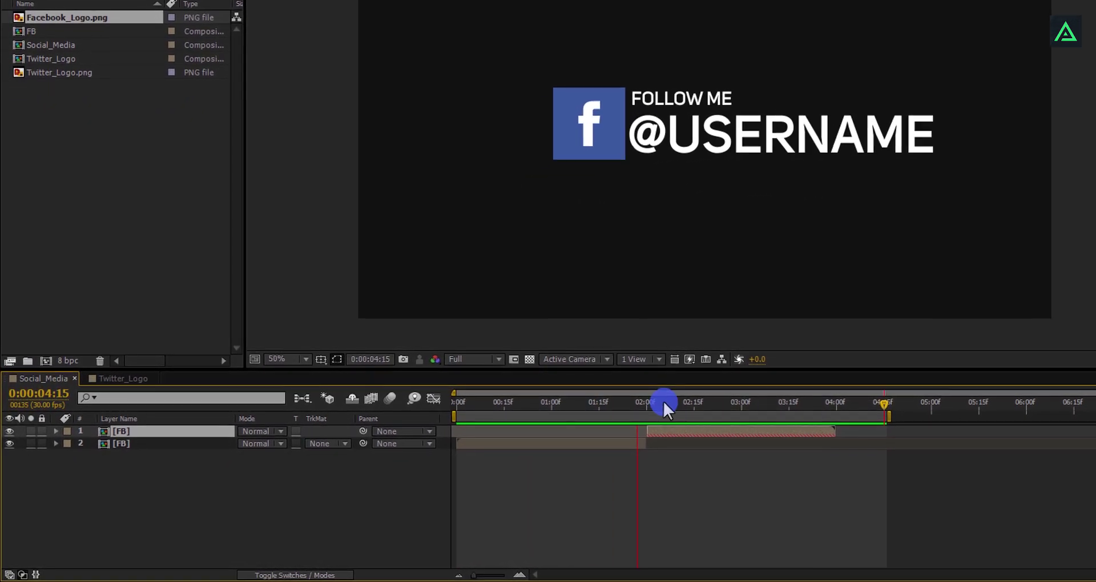
# Extend the original FB layer to 3 s, start the reversed copy after it, and set the work area end to 5:00.
pyautogui.moveTo(662, 402); pyautogui.dragTo(720, 401)
pyautogui.click(683, 435)
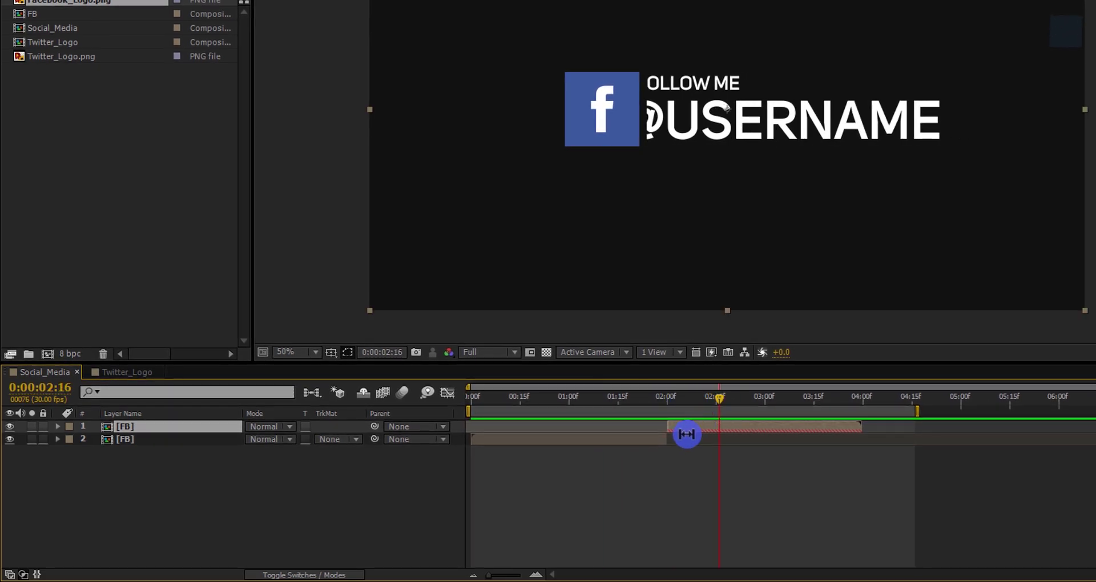
pyautogui.moveTo(670, 438); pyautogui.dragTo(762, 439)
pyautogui.moveTo(692, 426); pyautogui.dragTo(790, 429)
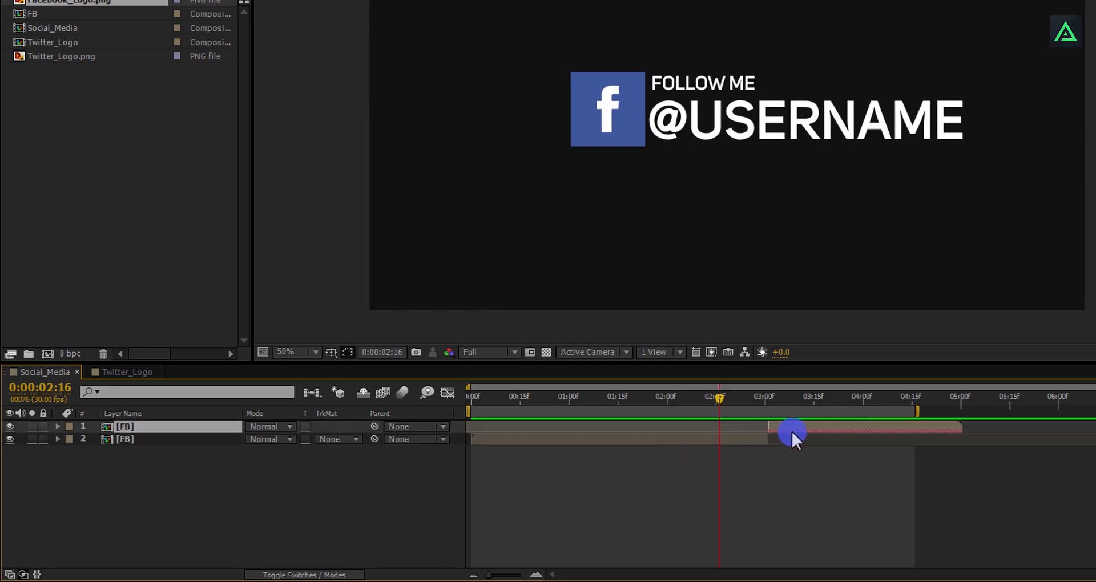
pyautogui.moveTo(918, 409); pyautogui.dragTo(961, 408)
pyautogui.press('space')
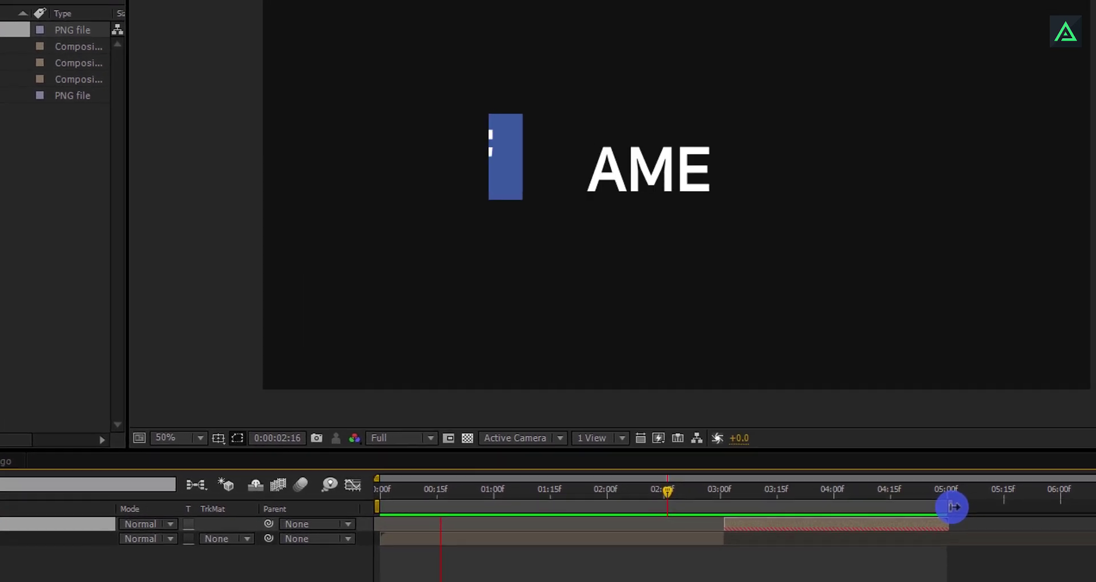